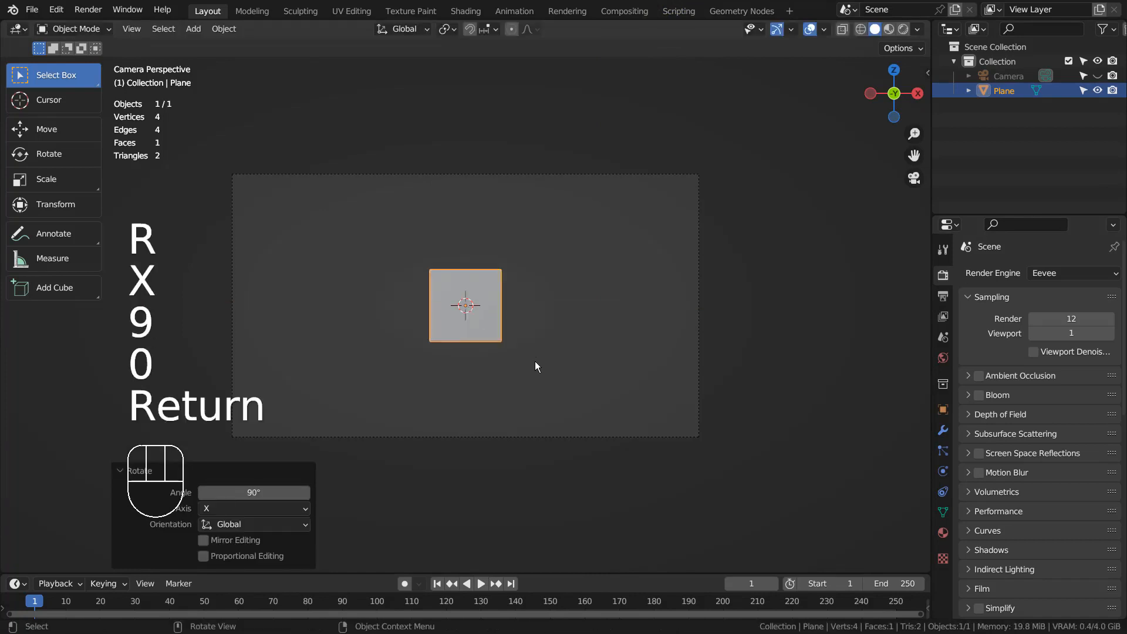
Subdivide the upright plane with 10 cuts.
key(Tab)
right_click(483, 298)
click(484, 298)
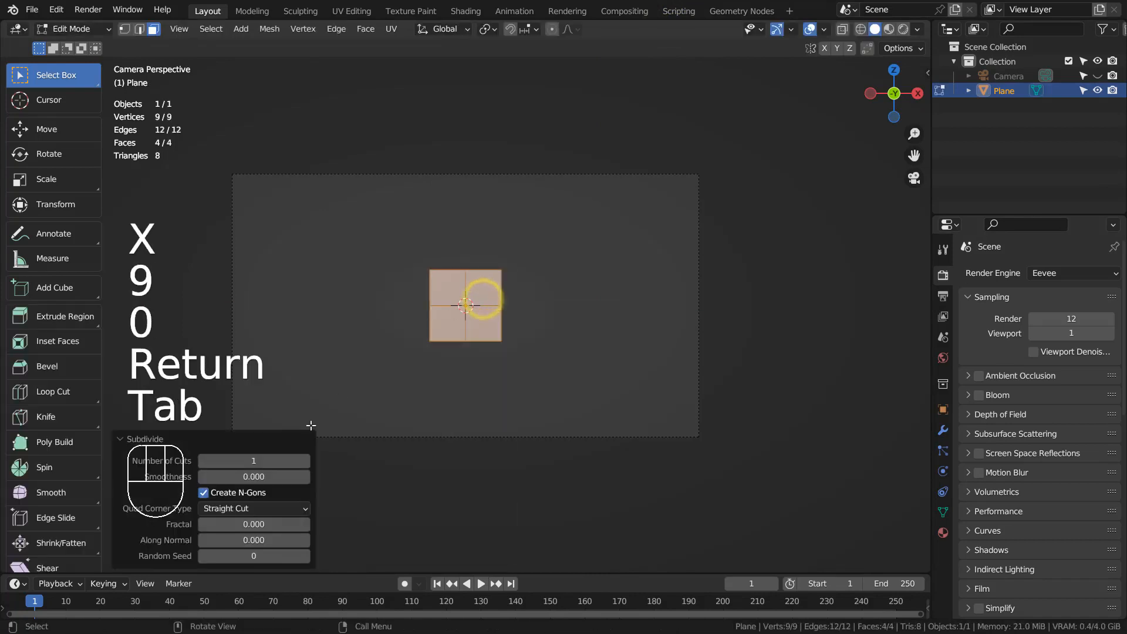
click(274, 460)
text(10)
key(Return)
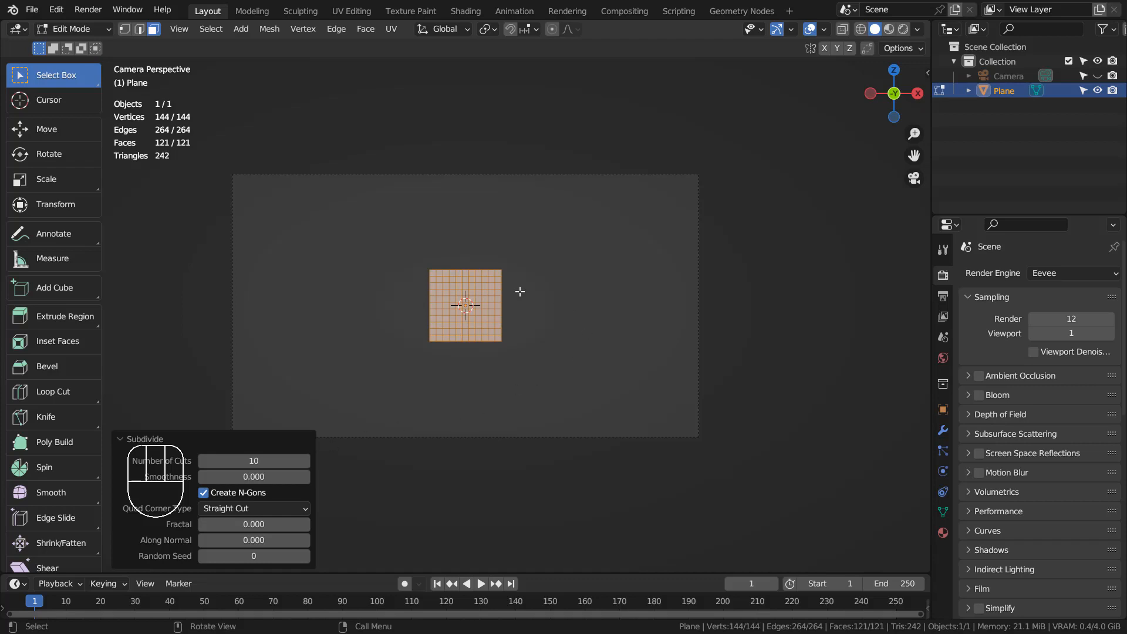
Stretch the plane along X by a factor of about 6.6 and lower it about 2.68 m to the camera frame's lower edge.
key(Tab)
key(s)
key(x)
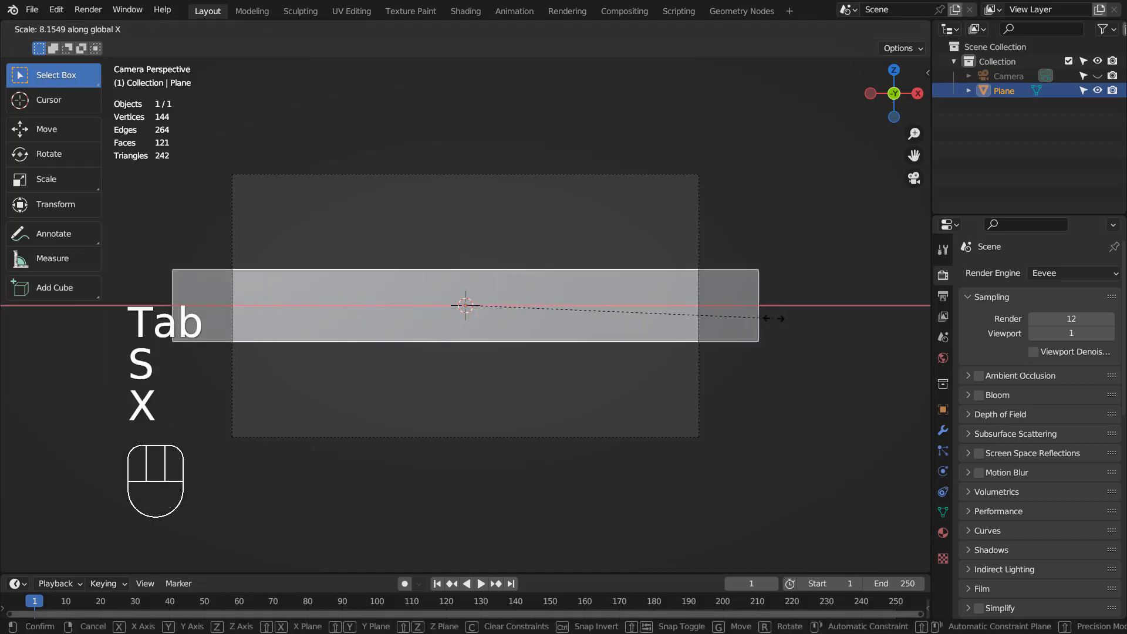
click(711, 319)
key(g)
key(z)
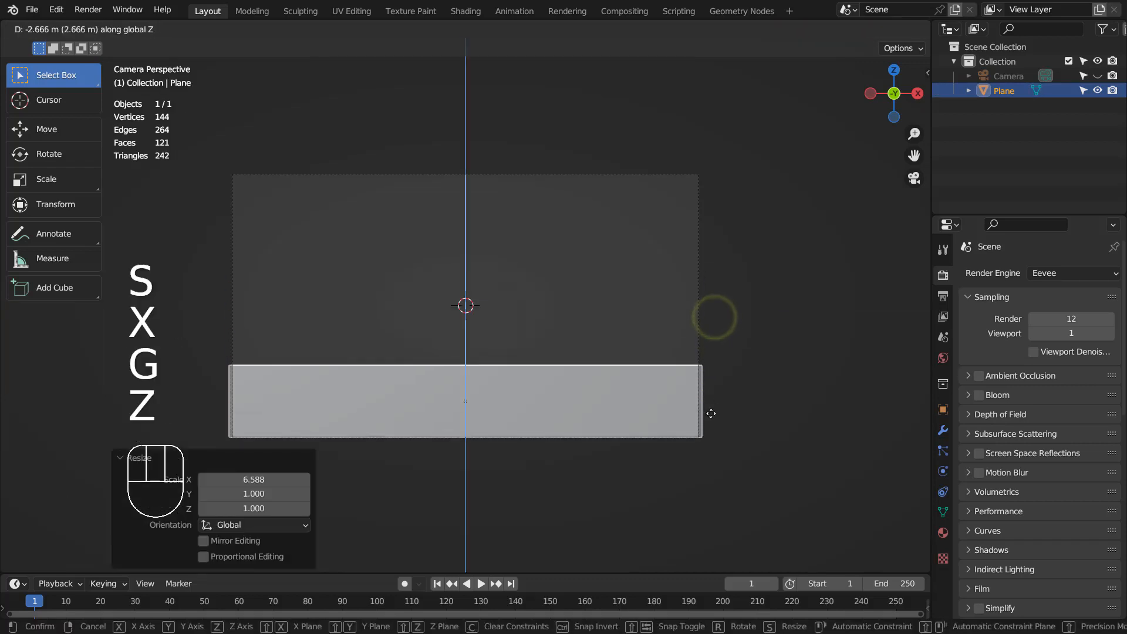
click(711, 413)
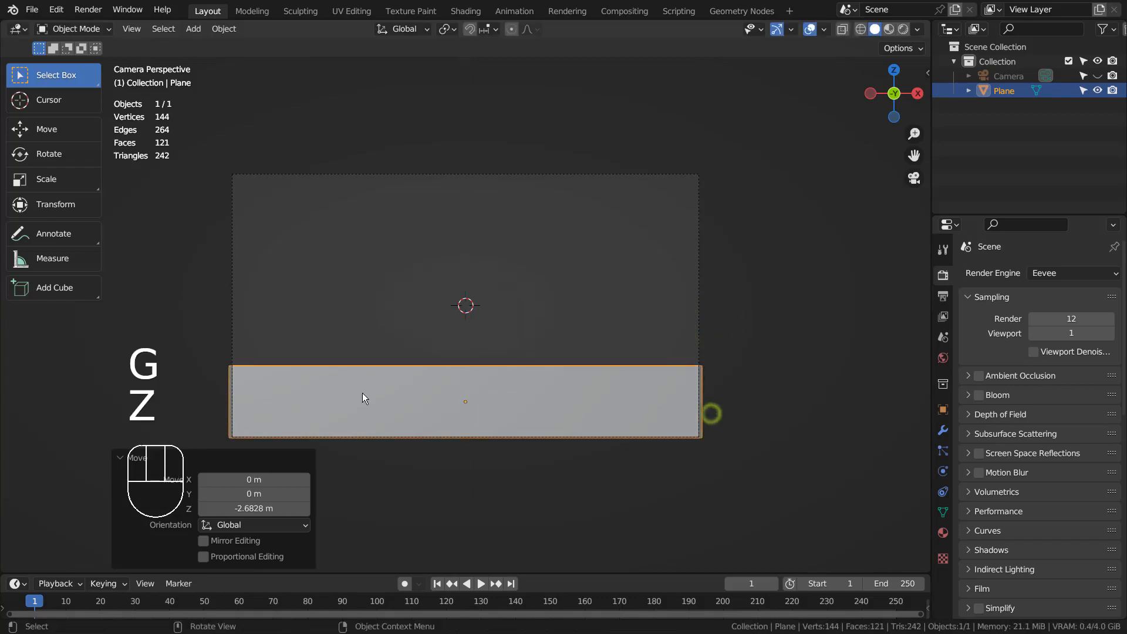
Try extruding the nine inner edges of the strip's upper border upward along Z by about 3.1 m.
key(Tab)
scroll(285, 383, up, 2)
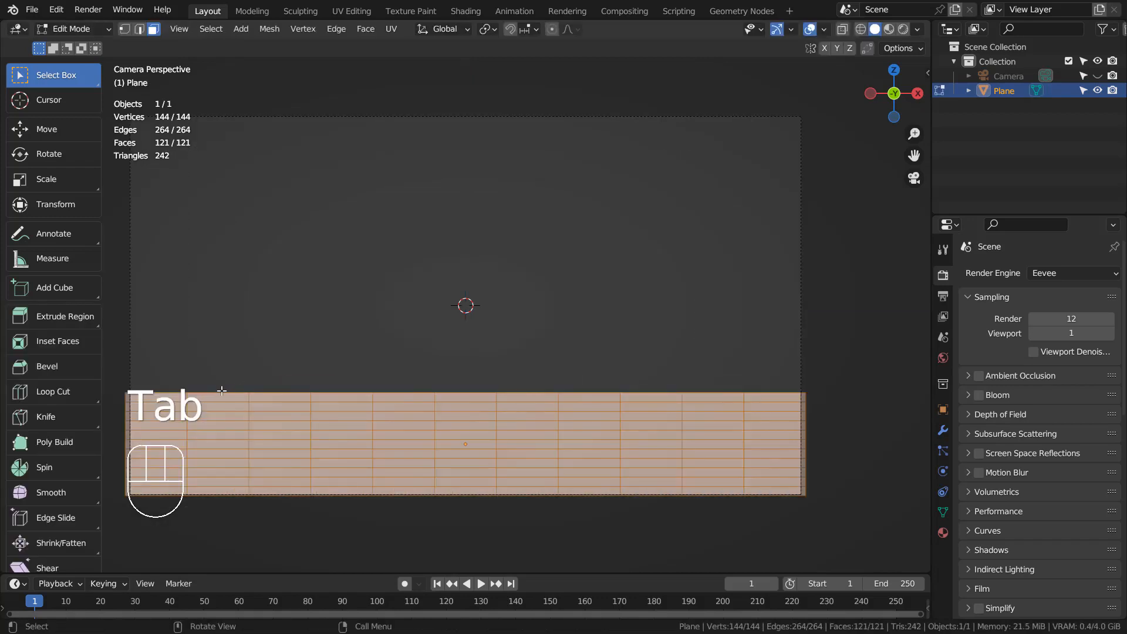
key(2)
click(221, 391)
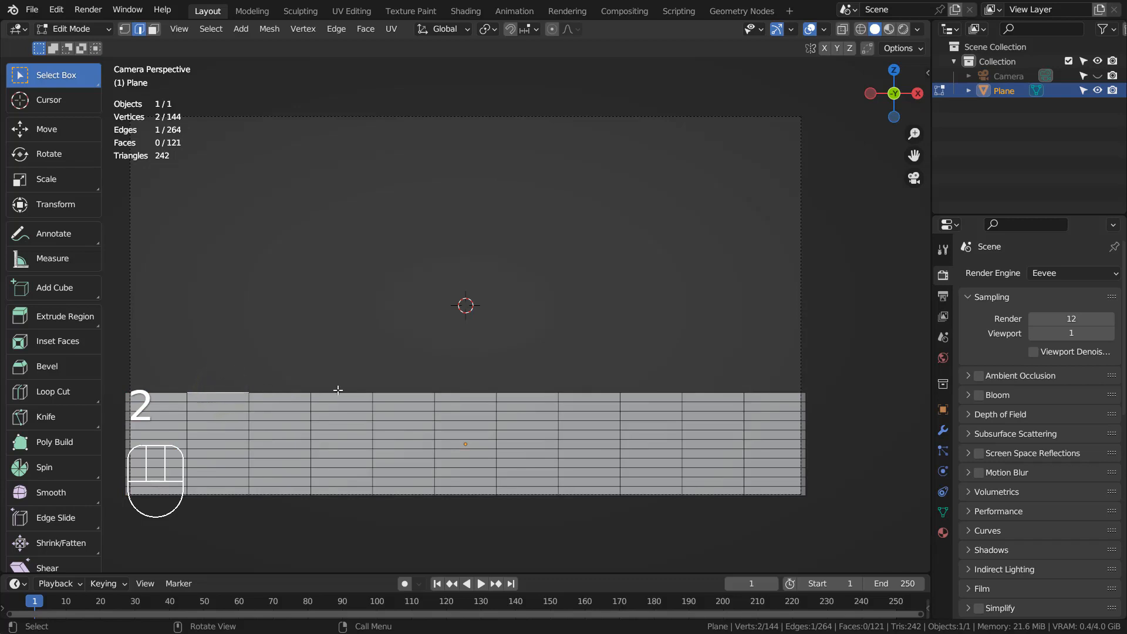
shift+click(287, 392)
shift+click(338, 392)
shift+click(395, 392)
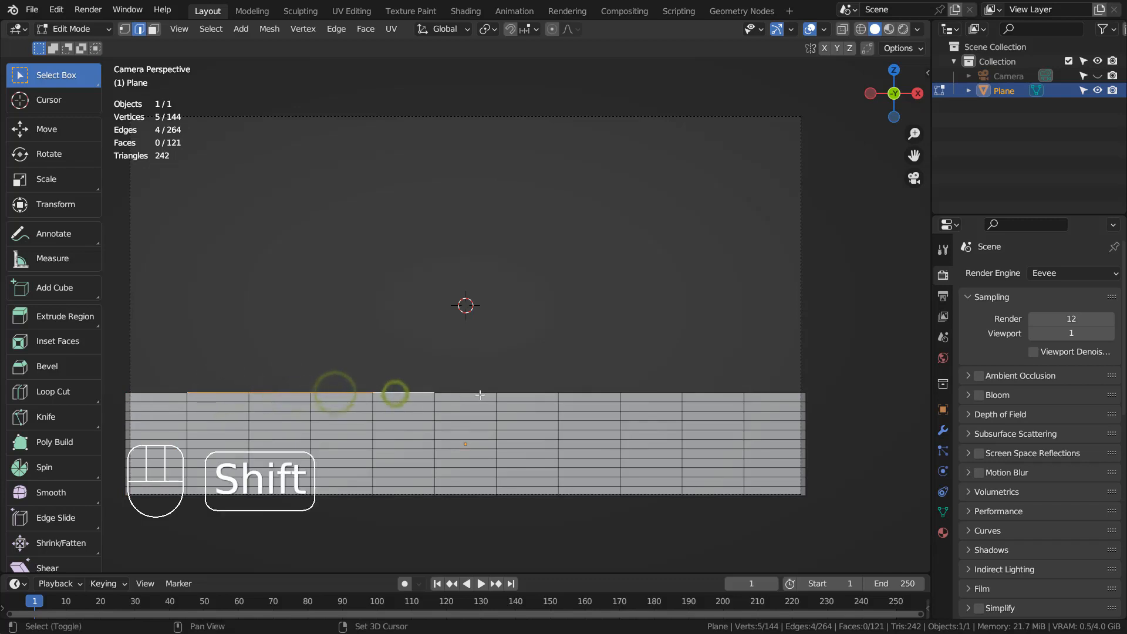
shift+click(480, 394)
shift+click(524, 392)
shift+click(614, 393)
shift+click(669, 394)
shift+click(707, 393)
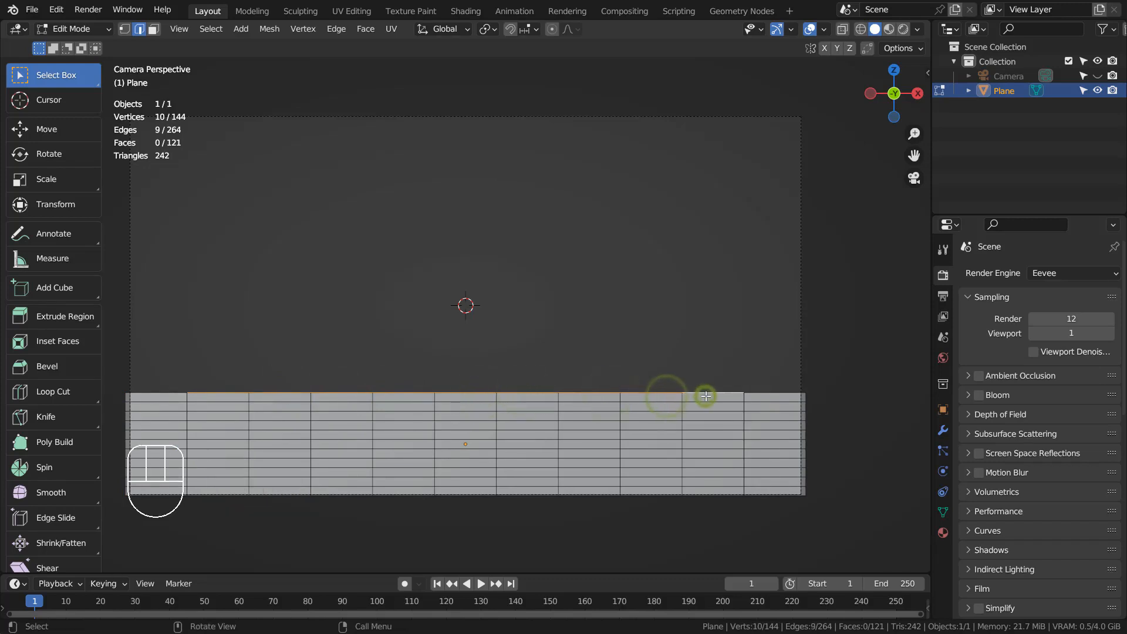
key(e)
key(z)
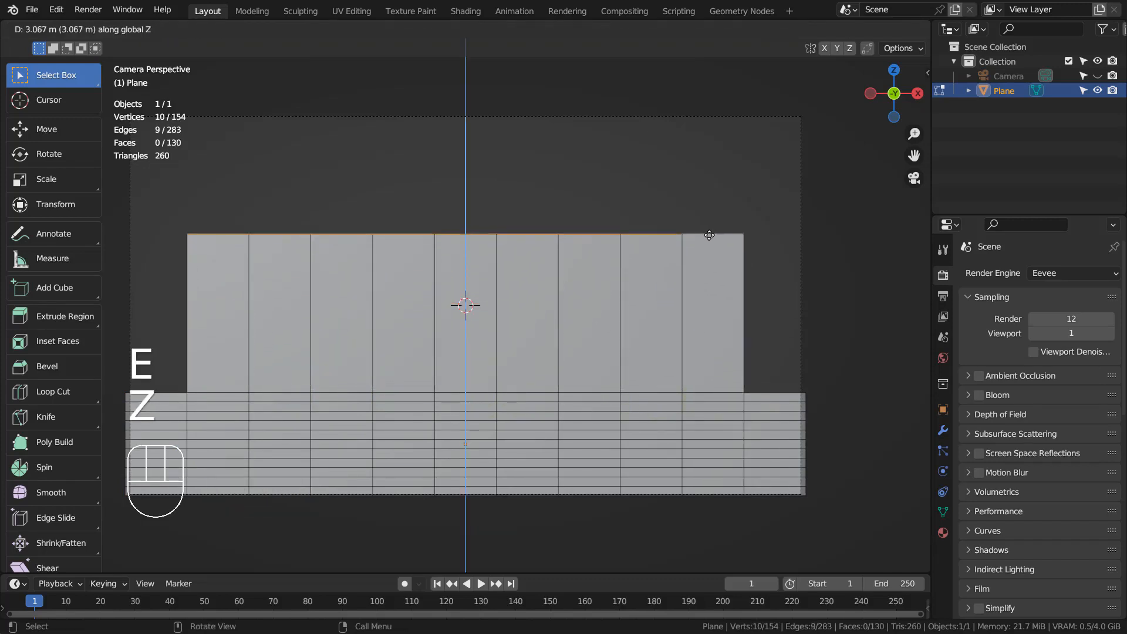
click(708, 235)
Try lowering the second edge of the extruded upper border by about 1.2 m, and undo both this move and the extrusion.
click(280, 235)
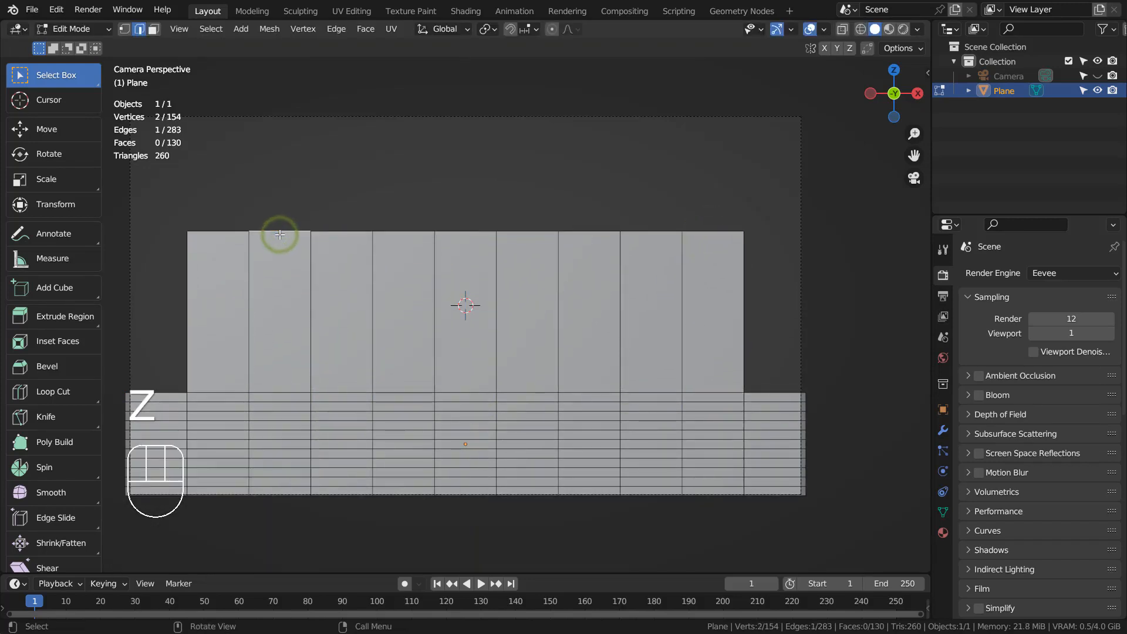
key(g)
key(z)
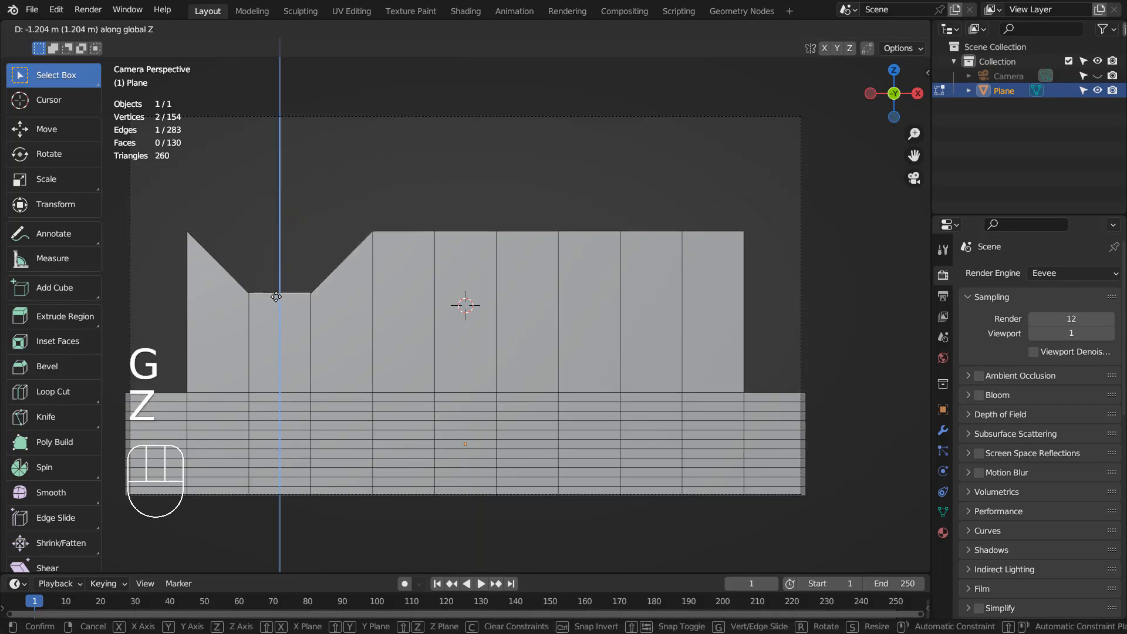
click(276, 297)
key(ctrl+z)
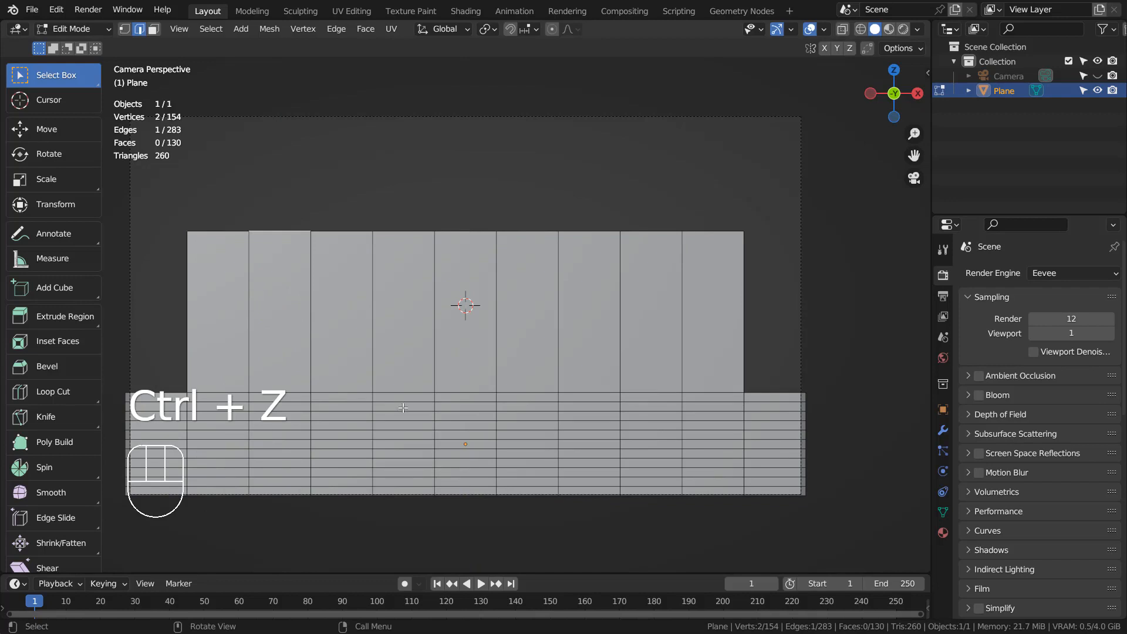
key(ctrl+z)
key(ctrl+z)
Subdivide the whole strip mesh again with one cut.
key(Tab)
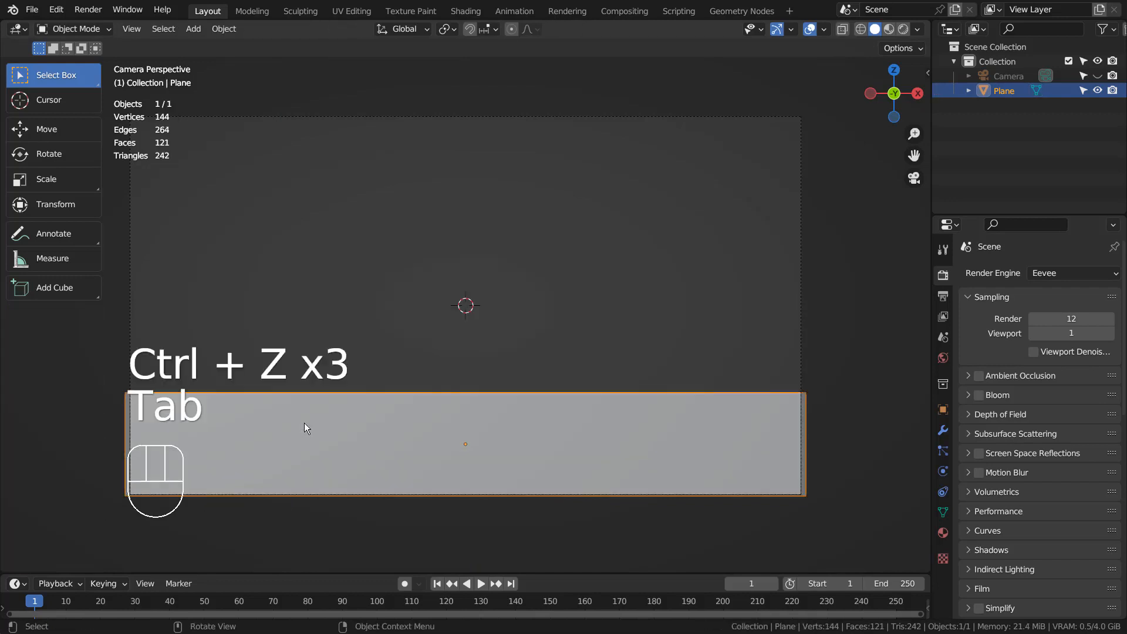
key(Tab)
key(a)
right_click(604, 450)
click(531, 113)
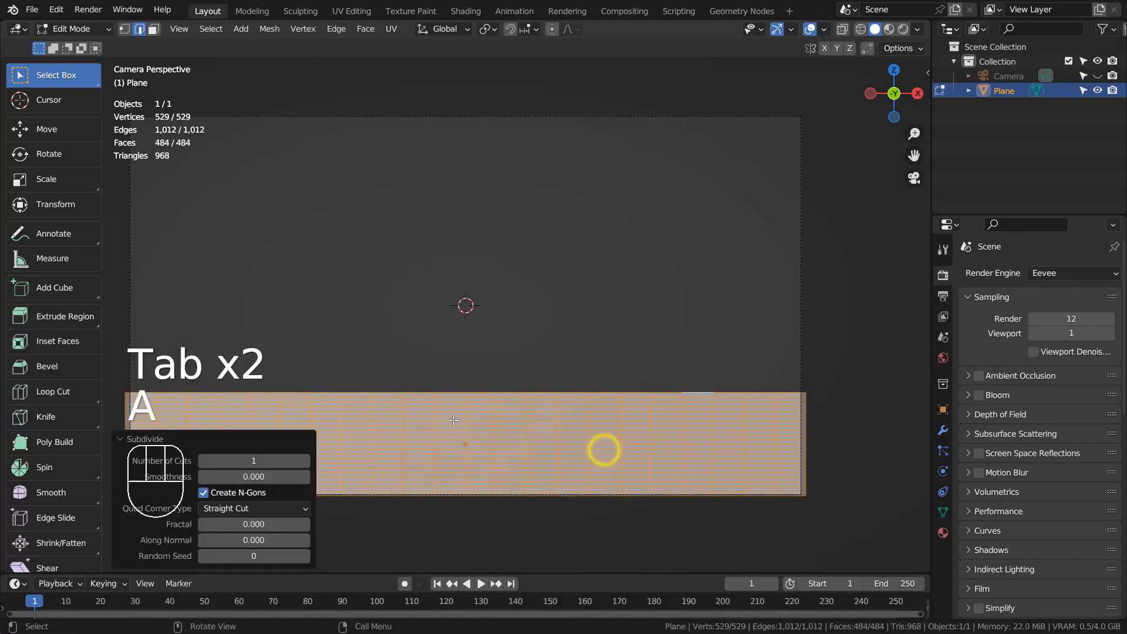
Extrude twelve upper border edges, in spaced groups of one or two, upward about 3.4 m along Z to form eight towers.
key(Tab)
key(Tab)
key(2)
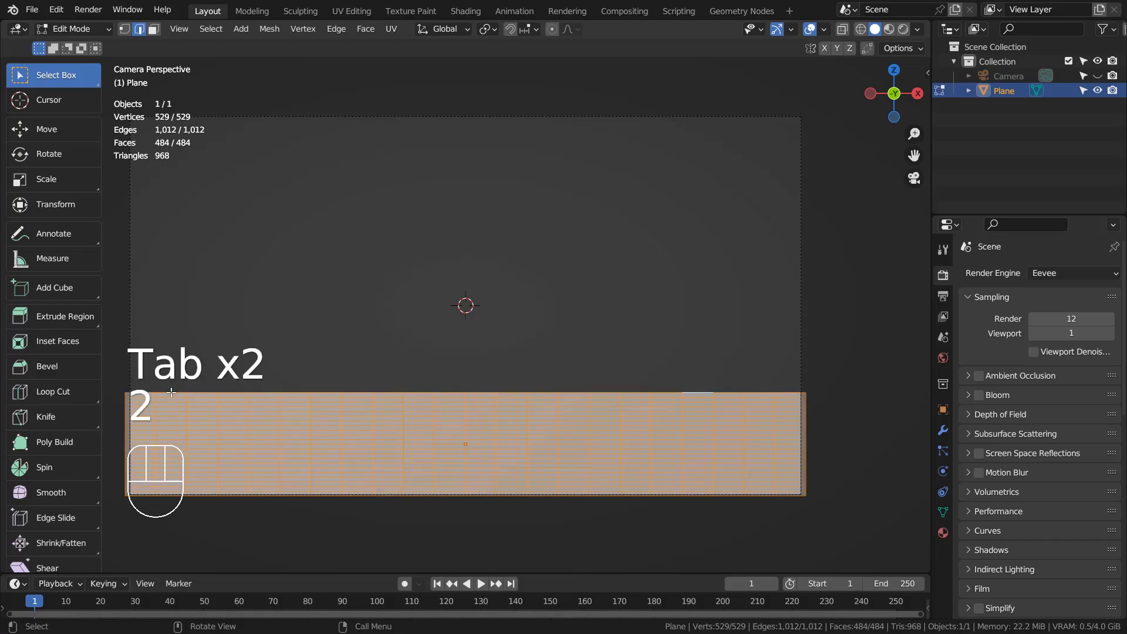
click(172, 392)
shift+click(205, 392)
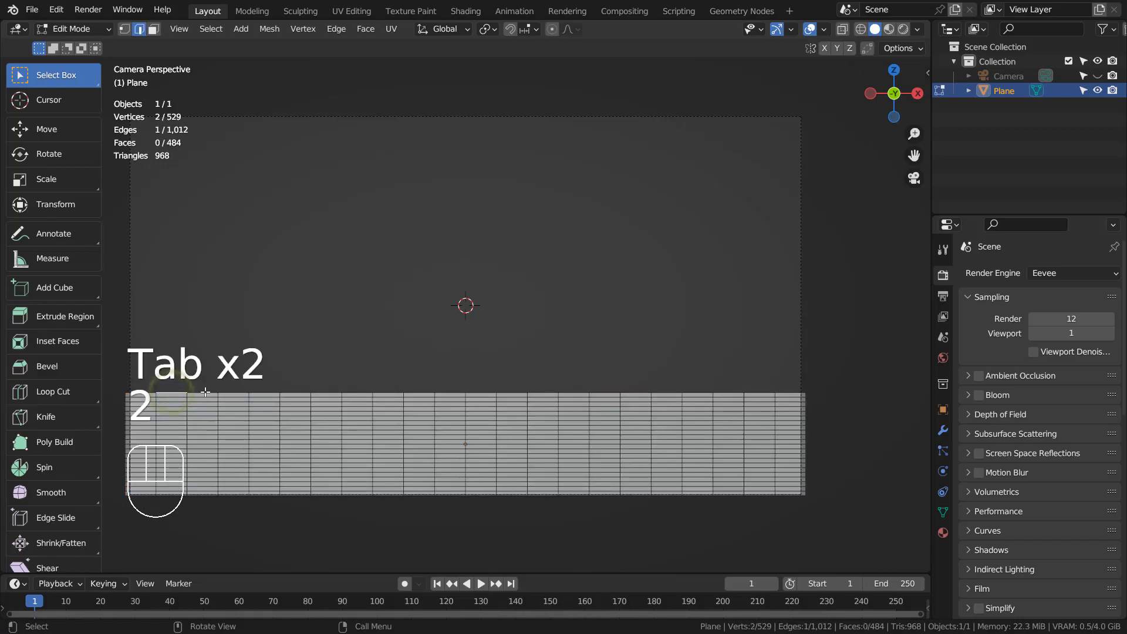
shift+click(258, 392)
shift+click(326, 392)
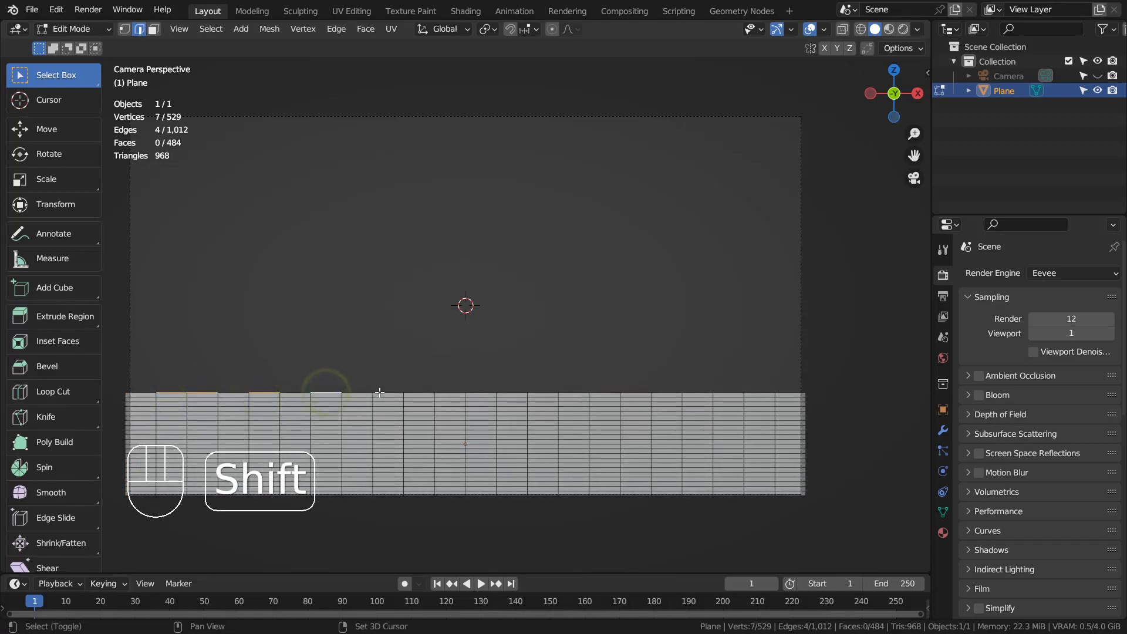
shift+click(412, 392)
shift+click(477, 392)
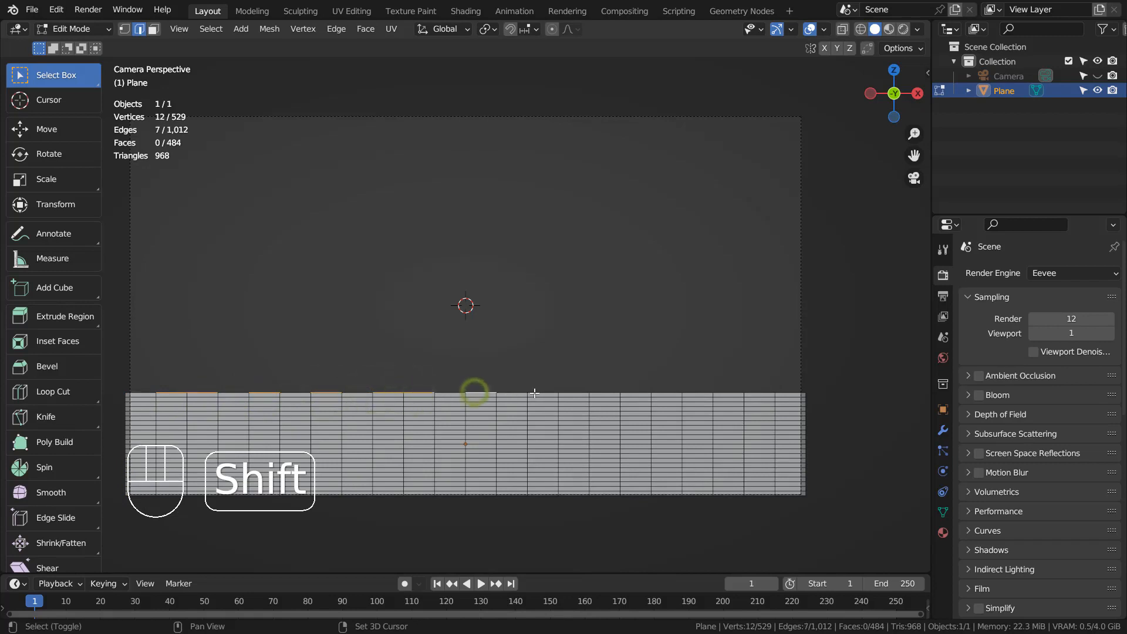
shift+click(543, 392)
shift+click(574, 392)
shift+click(637, 392)
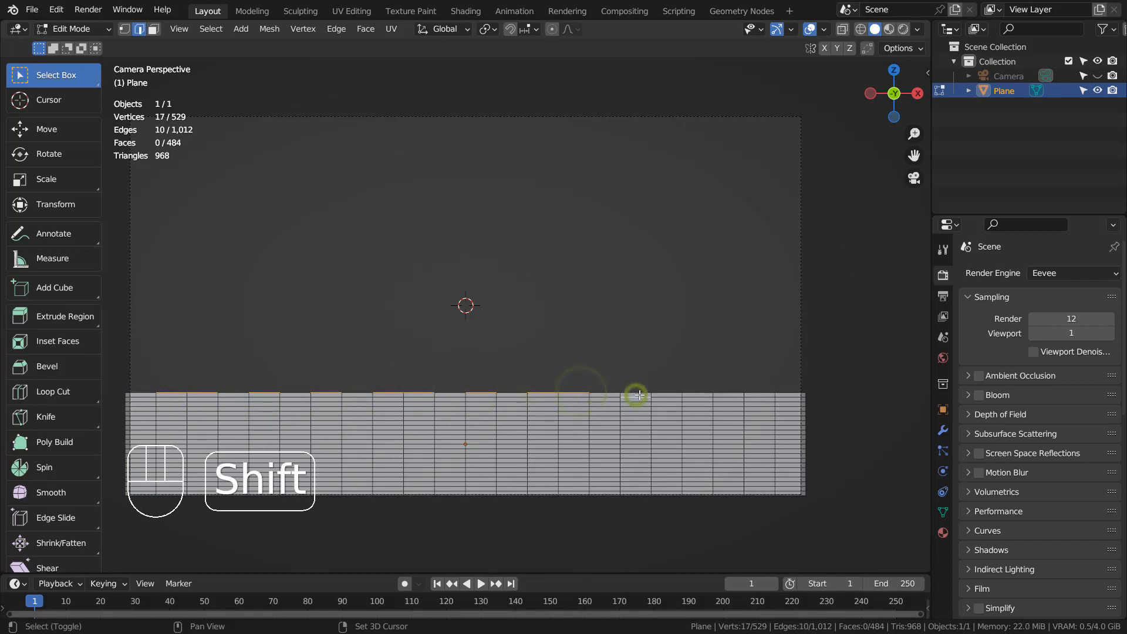
shift+click(643, 392)
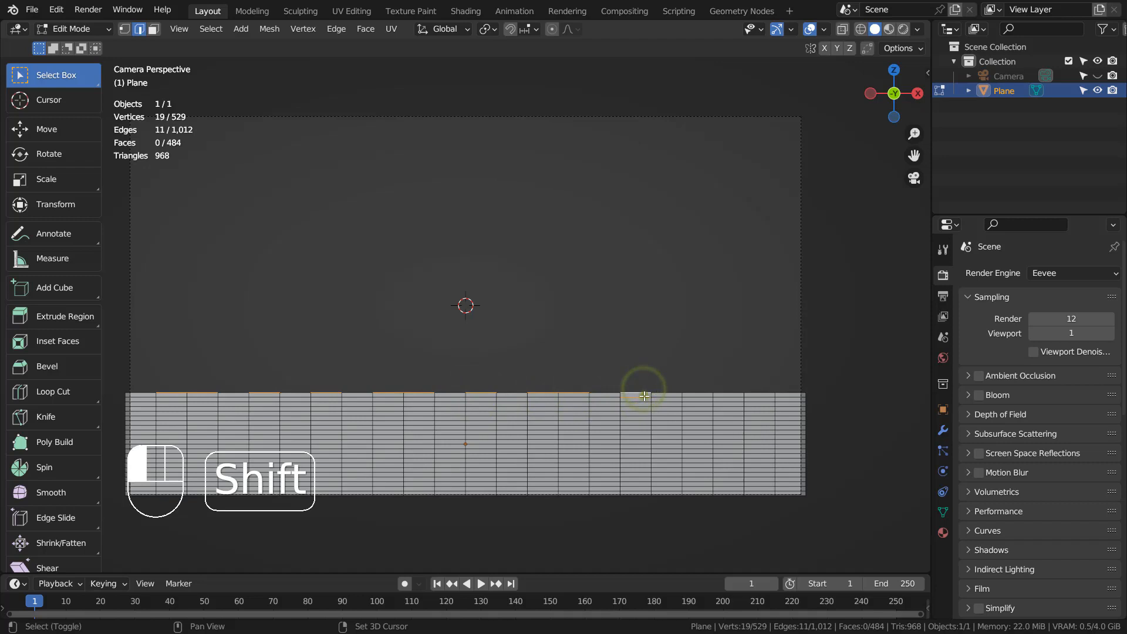
shift+click(697, 392)
shift+click(719, 392)
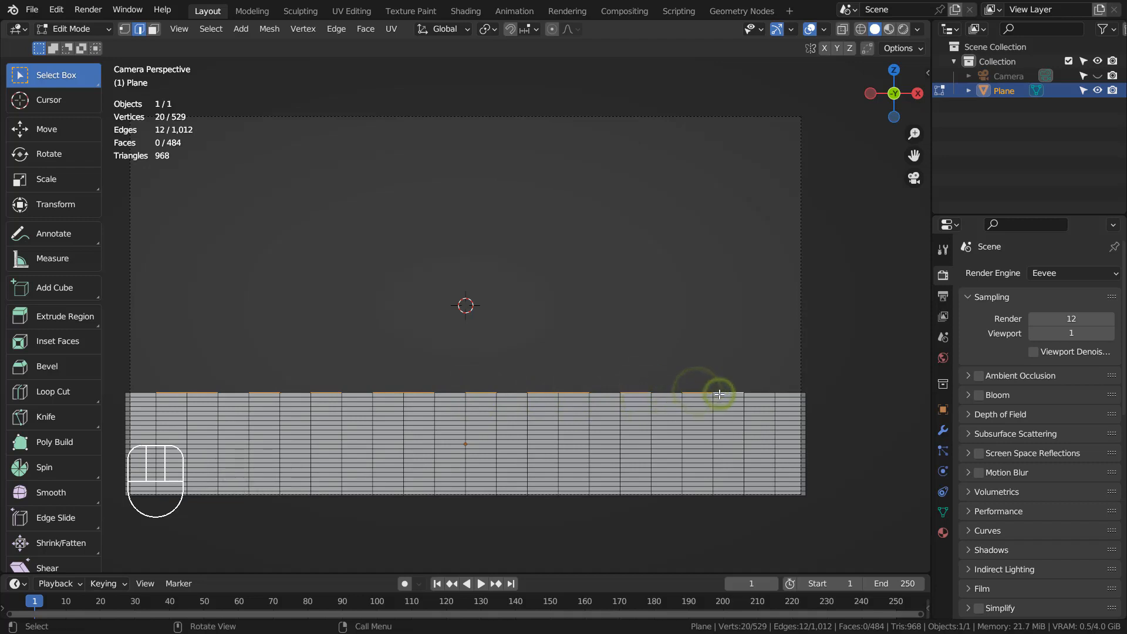
key(e)
key(z)
click(737, 219)
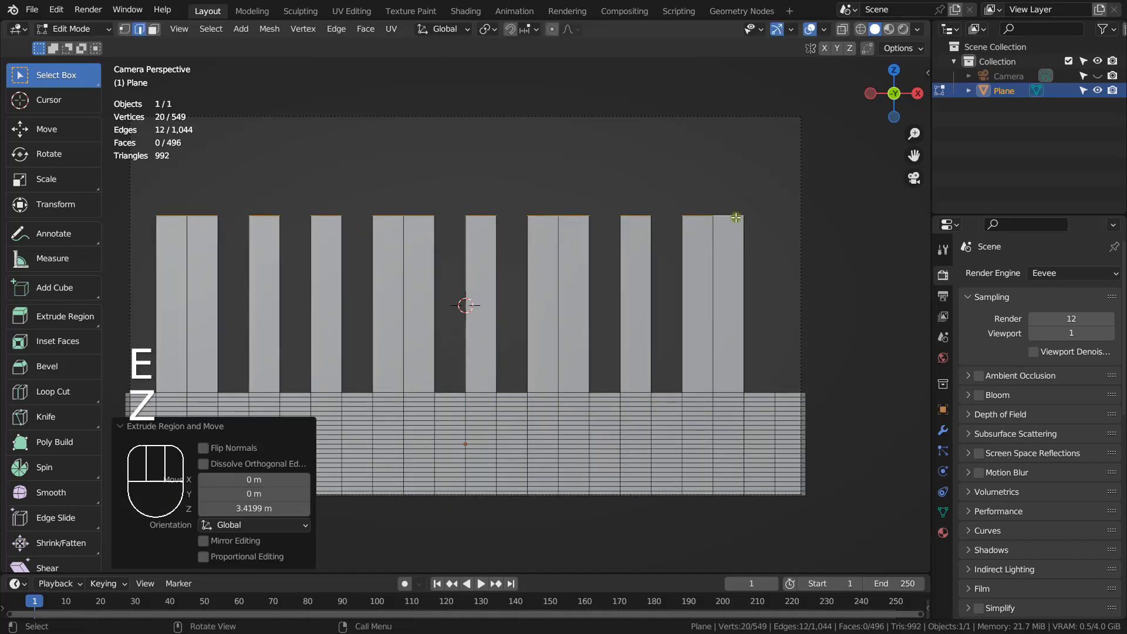
drag(693, 175, 754, 243)
key(g)
key(z)
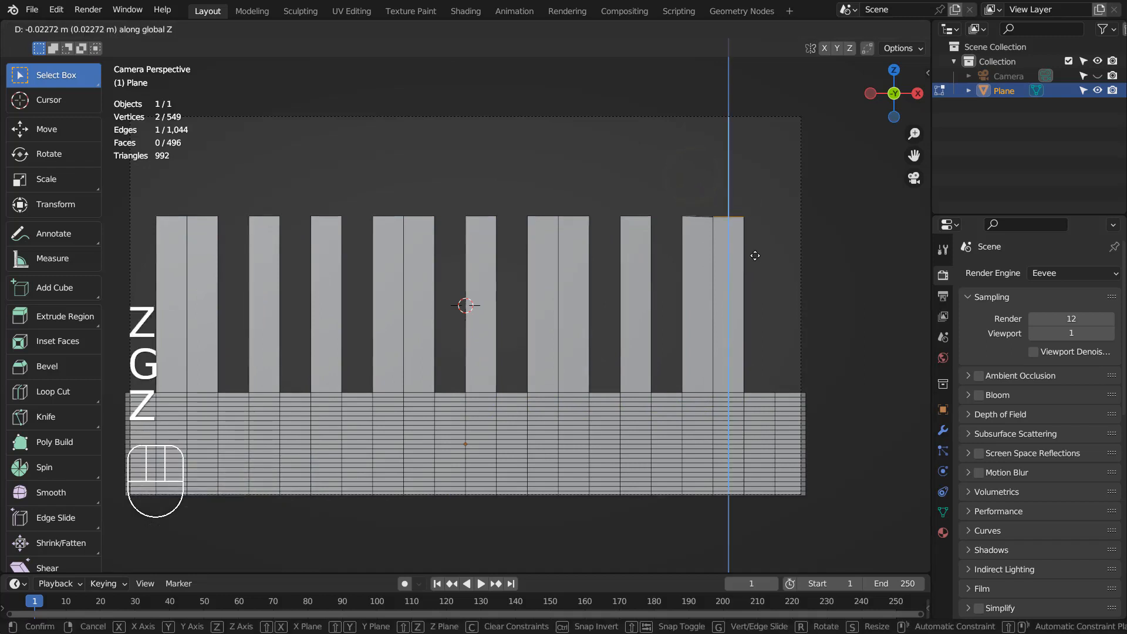
click(754, 266)
key(ctrl+z)
Lower the top of the rightmost wide tower, and lower the next wide tower to its left by about 1.6 m.
drag(664, 188, 780, 279)
key(g)
key(z)
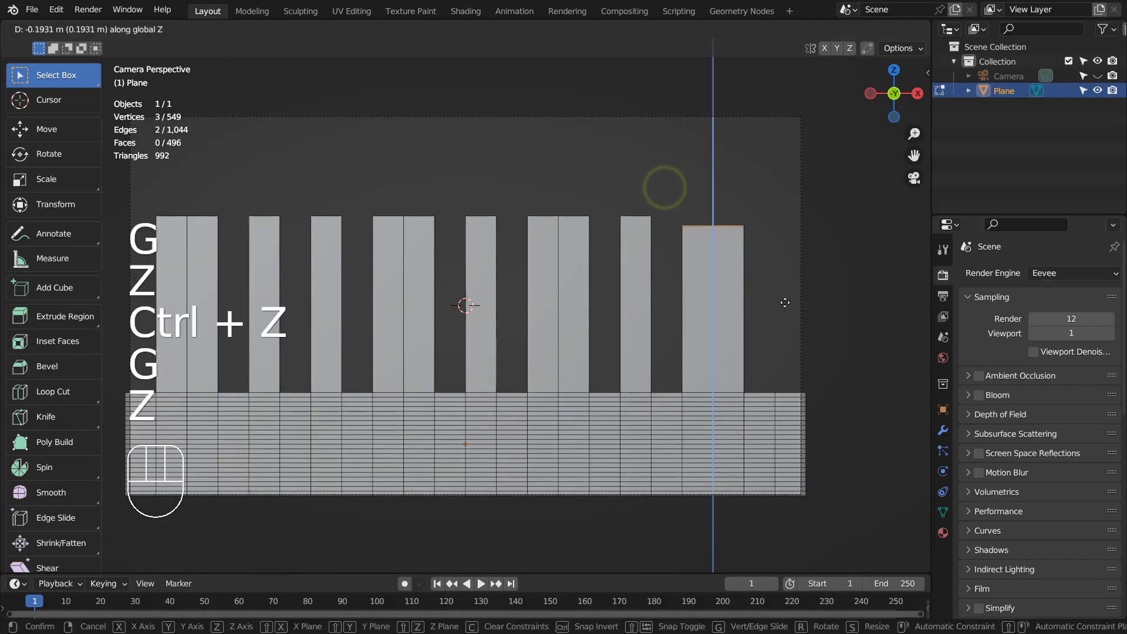
click(785, 322)
drag(507, 180, 597, 258)
key(g)
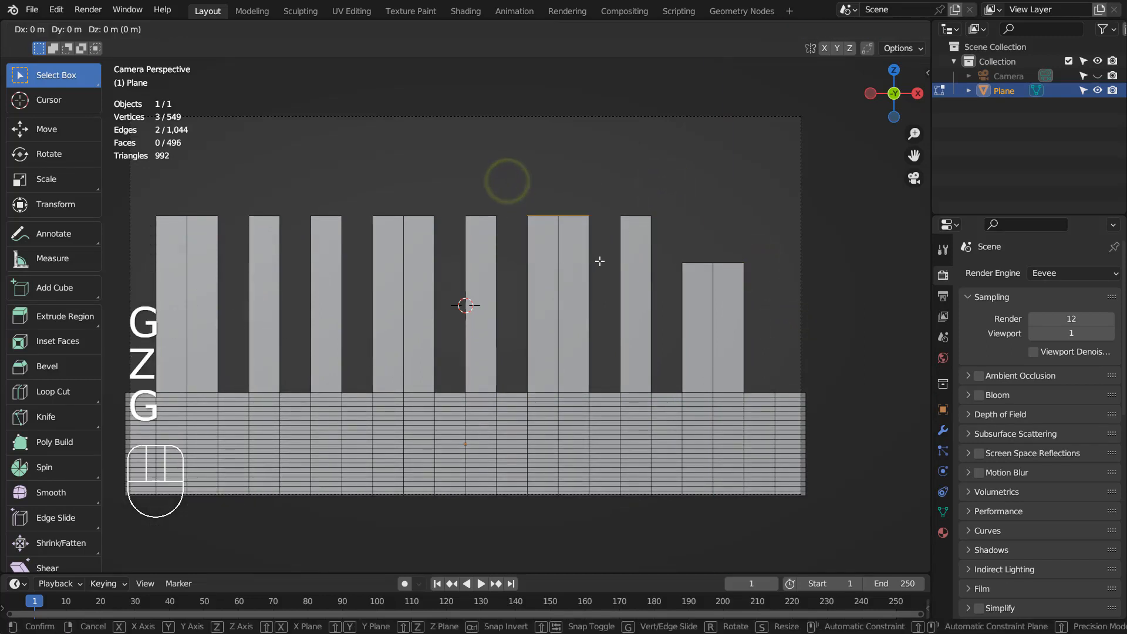
key(z)
click(606, 334)
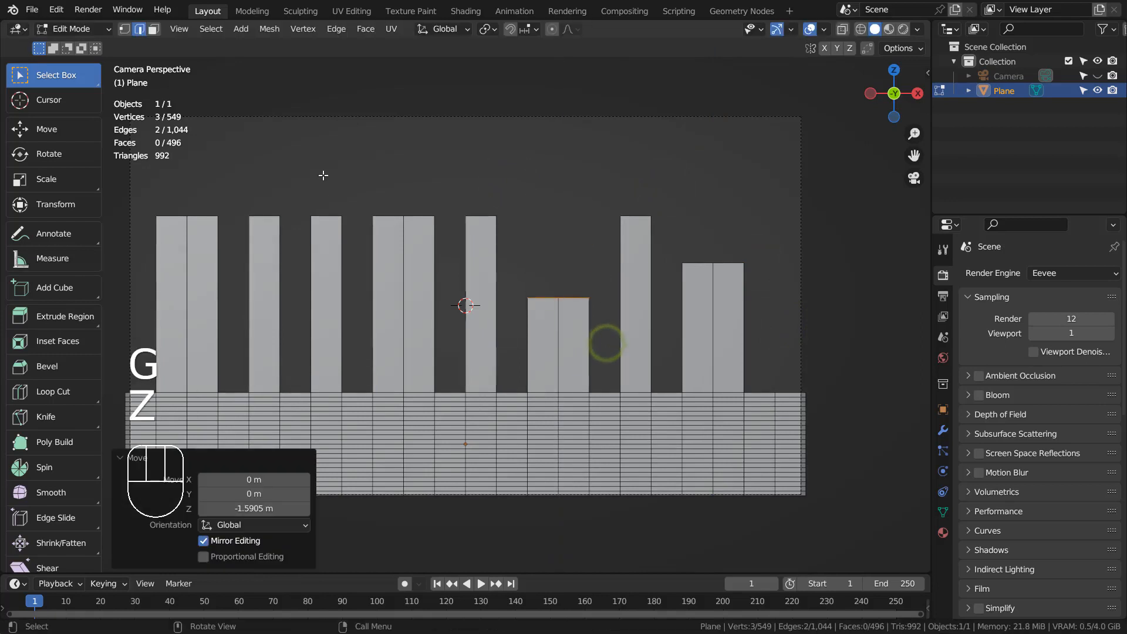
Lower the top of the narrow tower at the centre of the skyline by about 0.78 m along Z.
click(347, 184)
click(426, 195)
click(455, 195)
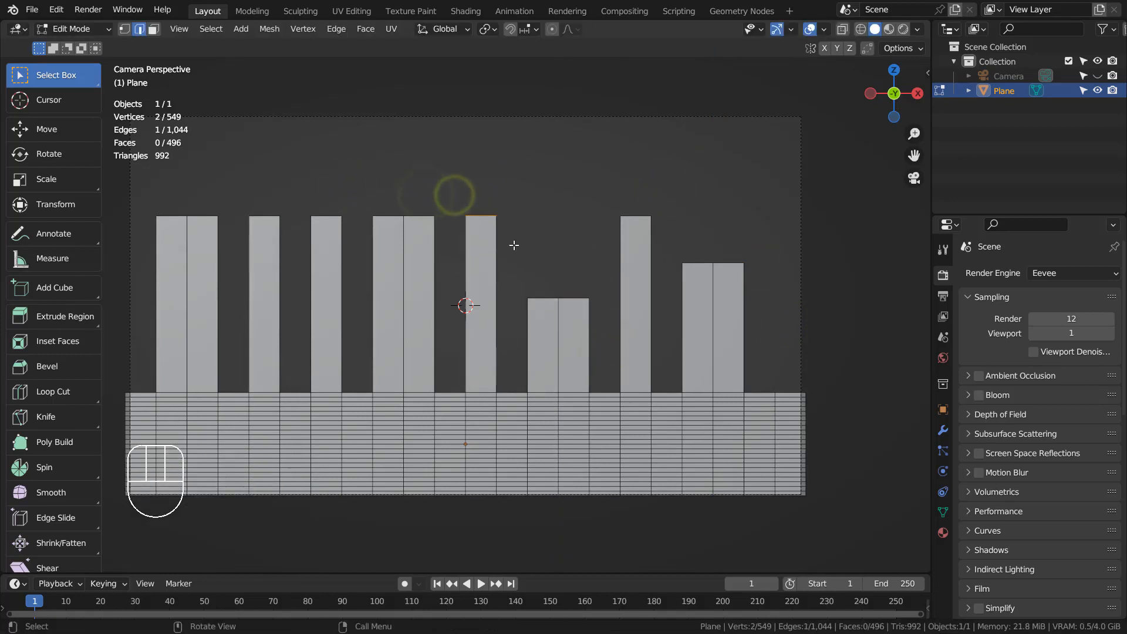
key(g)
key(z)
click(521, 286)
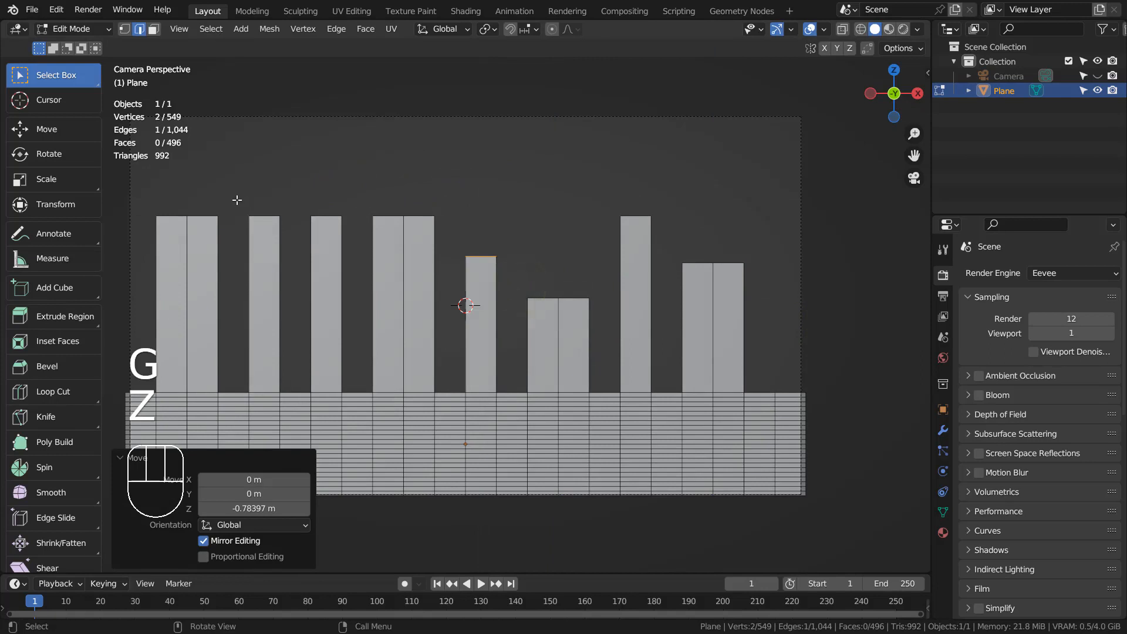
Lower the top edges of the leftmost wide tower along Z.
click(165, 199)
drag(148, 201, 234, 239)
key(g)
key(z)
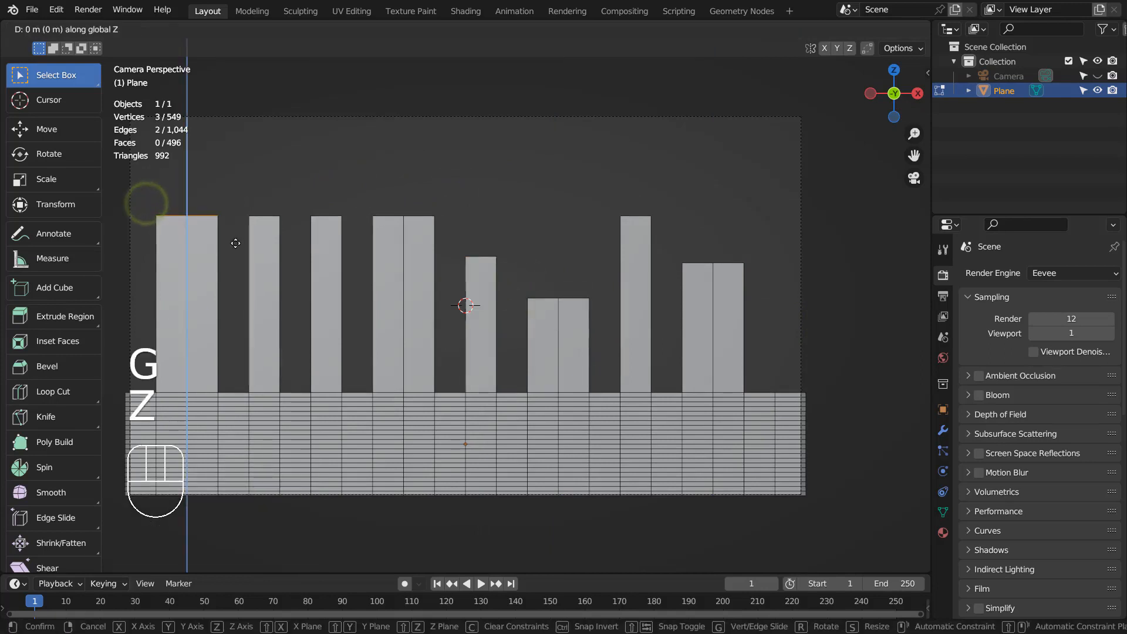
click(236, 278)
Raise the top of the third tower from the left along Z above all the others, and clear the selection.
drag(302, 193, 354, 240)
key(g)
key(z)
click(359, 197)
click(359, 197)
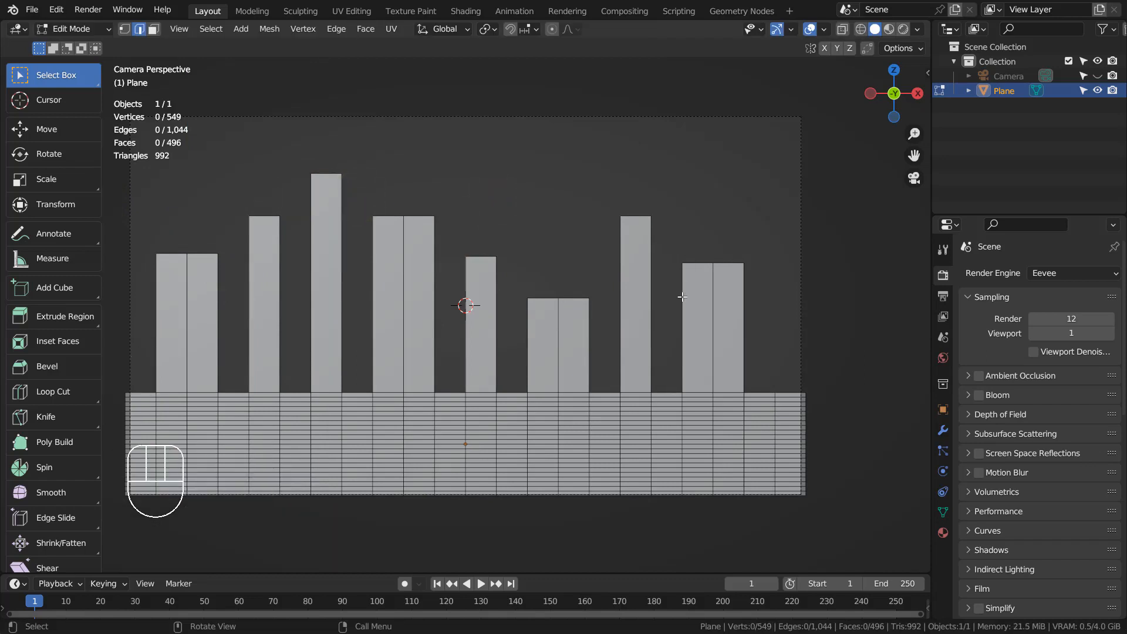
Leave mesh editing and render the skyline from the camera.
key(Tab)
key(F12)
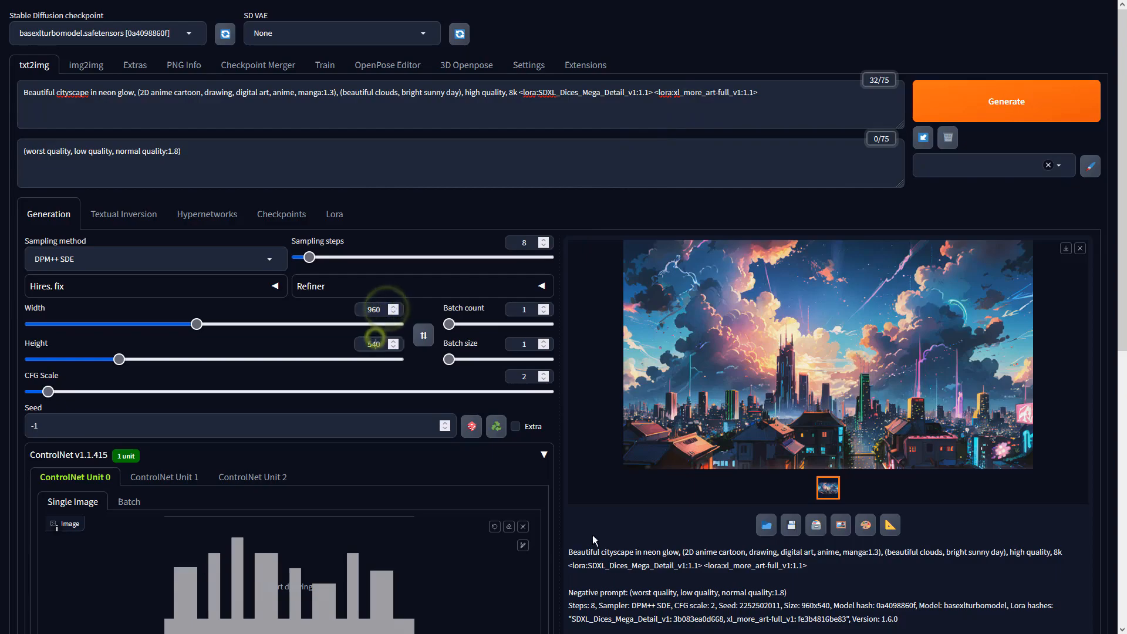
Set ControlNet Unit 0 to Depth control with preprocessor none and the sai_xl_depth_256lora model.
scroll(259, 421, down, 7)
click(152, 320)
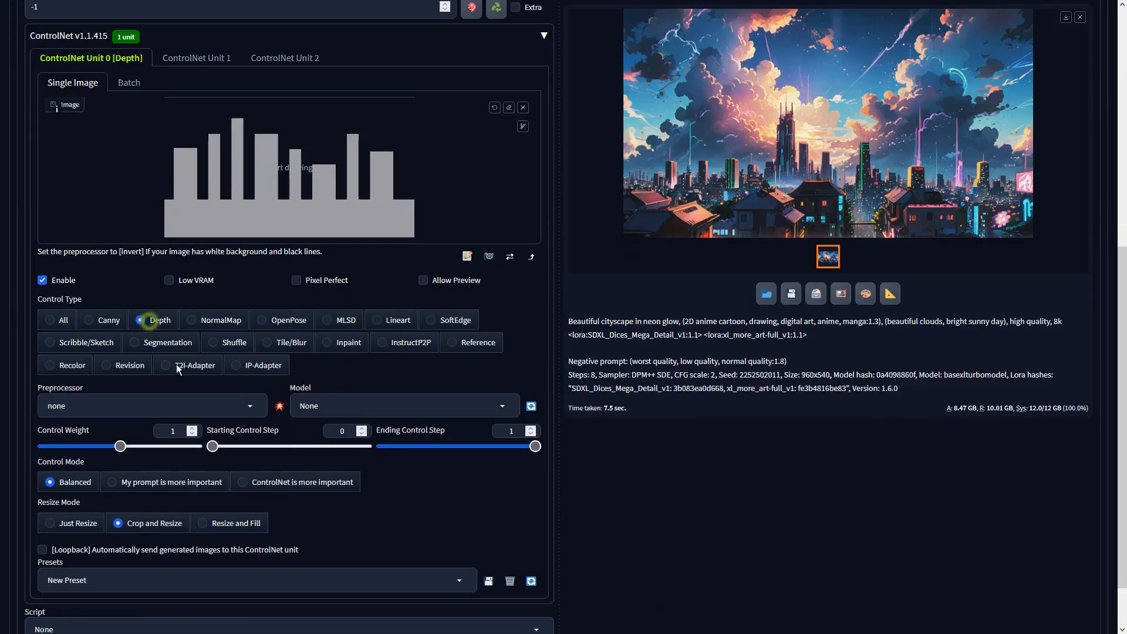
click(251, 406)
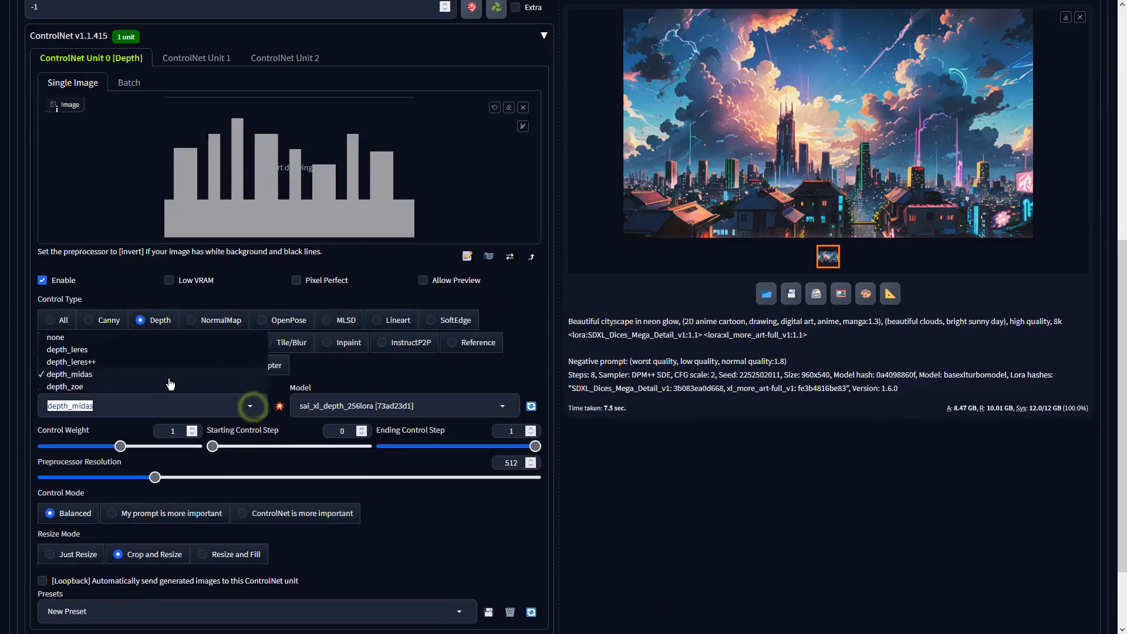
click(121, 338)
click(387, 411)
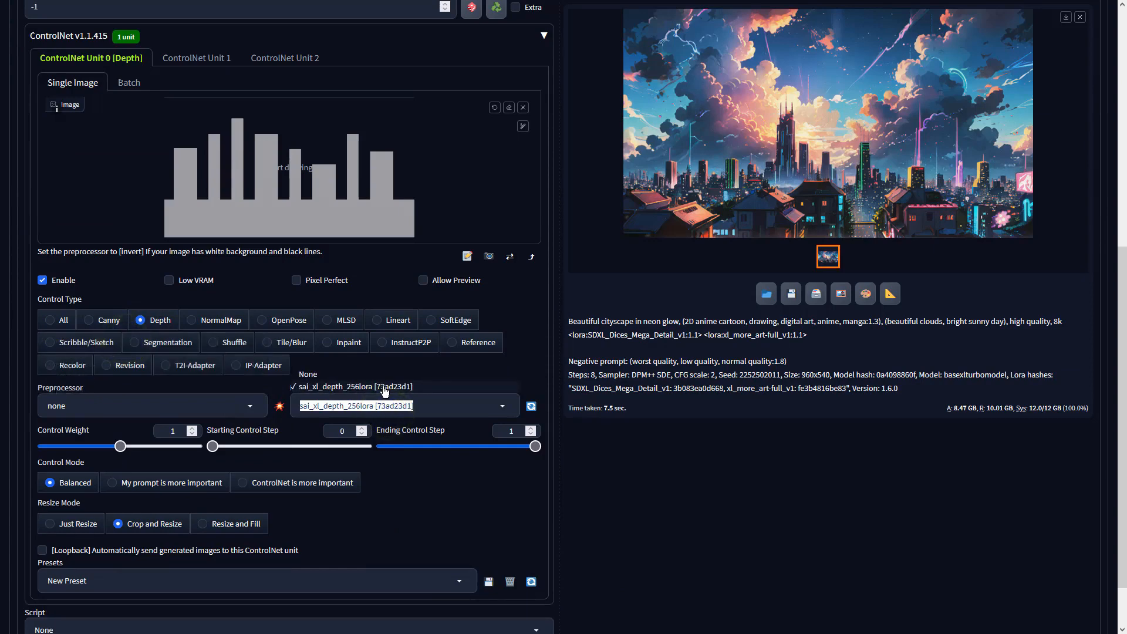
click(720, 358)
Generate the cityscape from the depth-controlled prompt and examine the resulting image at full size.
scroll(720, 358, up, 7)
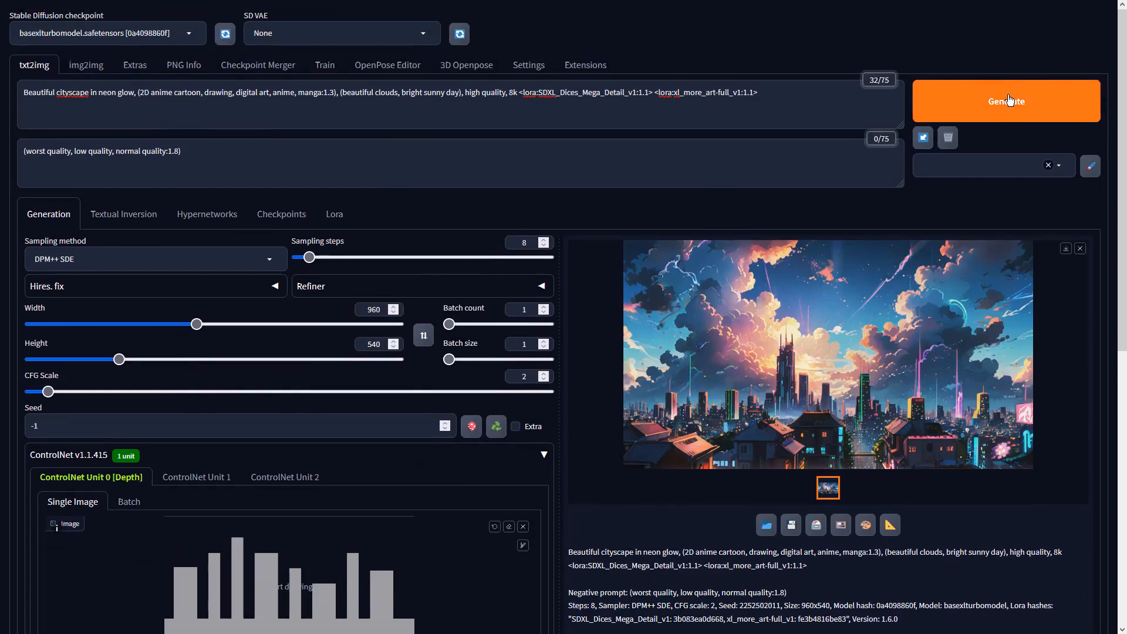
click(1008, 100)
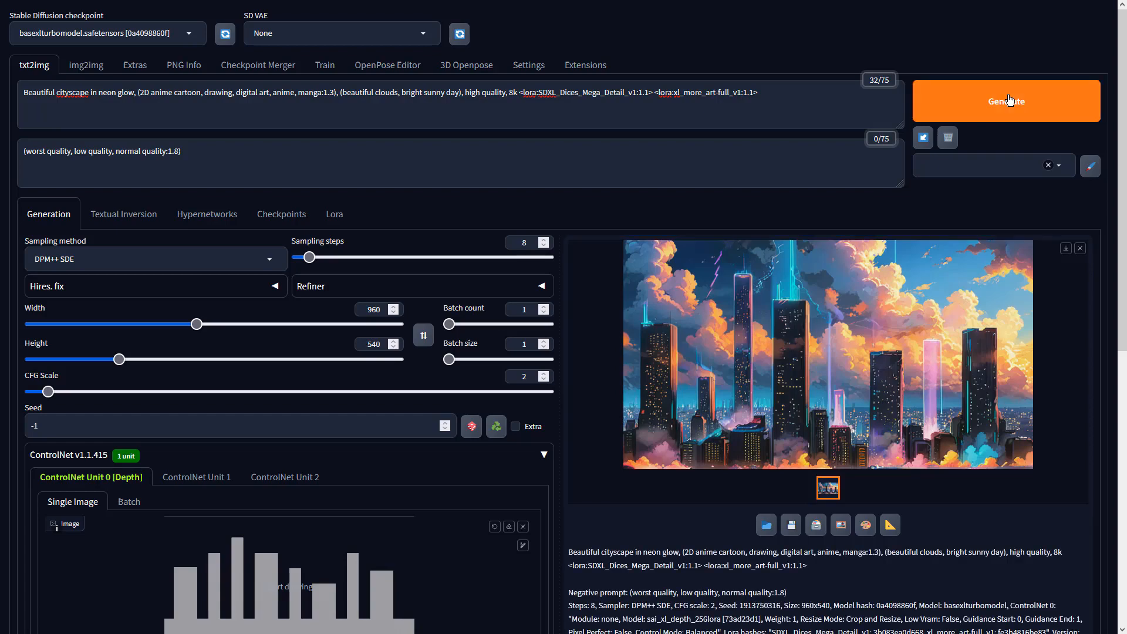
click(892, 301)
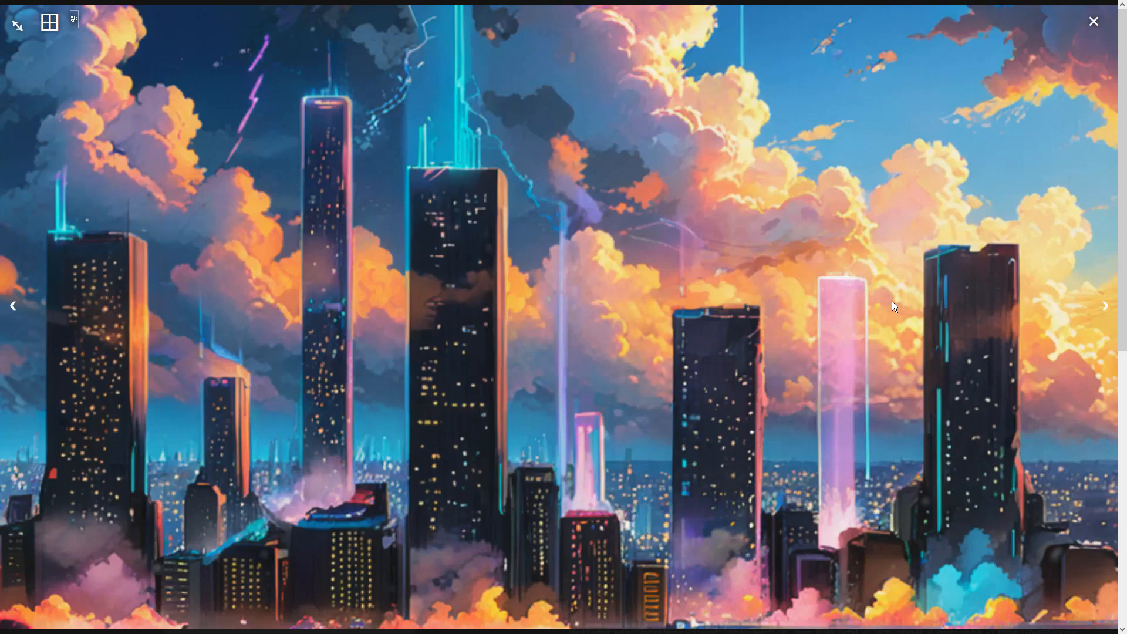
click(893, 301)
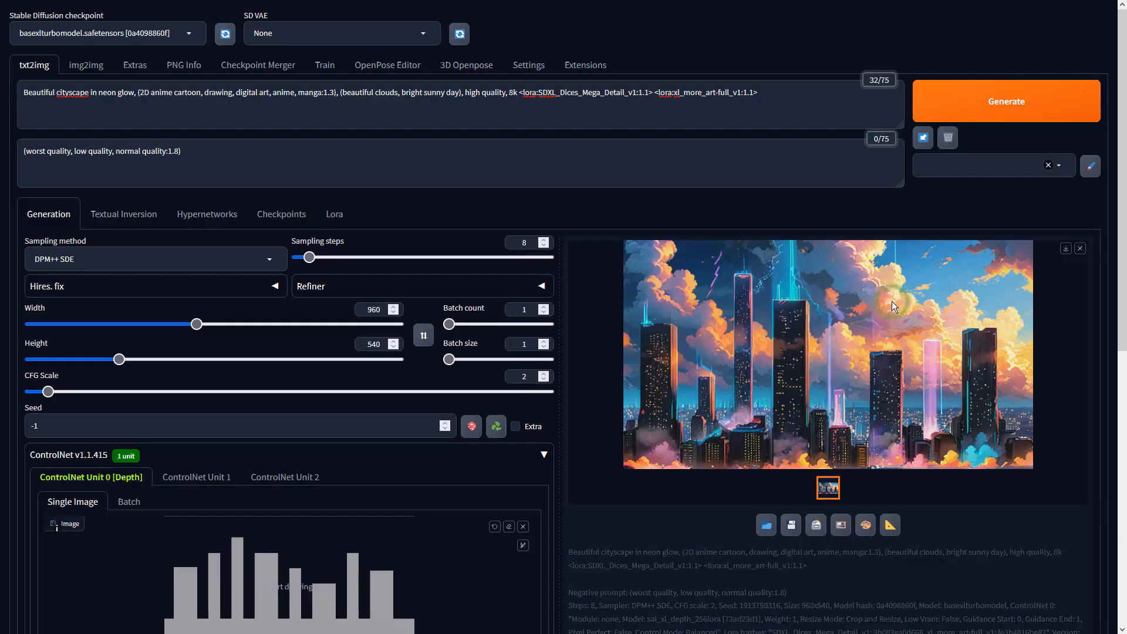
Send the generated cityscape to img2img and set its sampling method to DPM++ SDE.
click(840, 526)
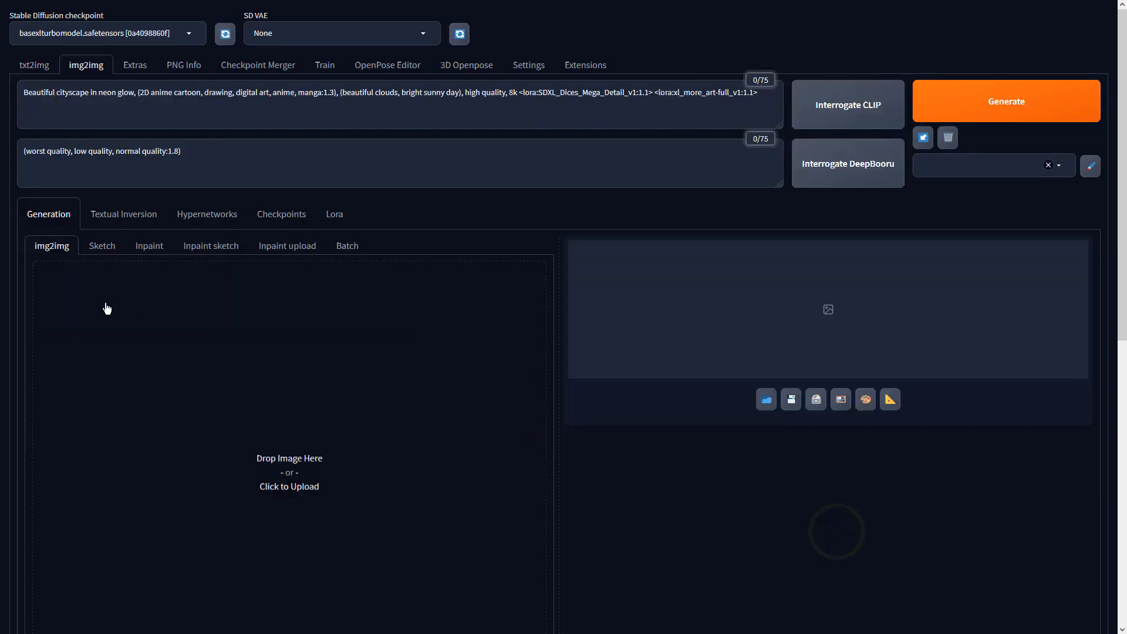
scroll(107, 309, down, 5)
click(143, 367)
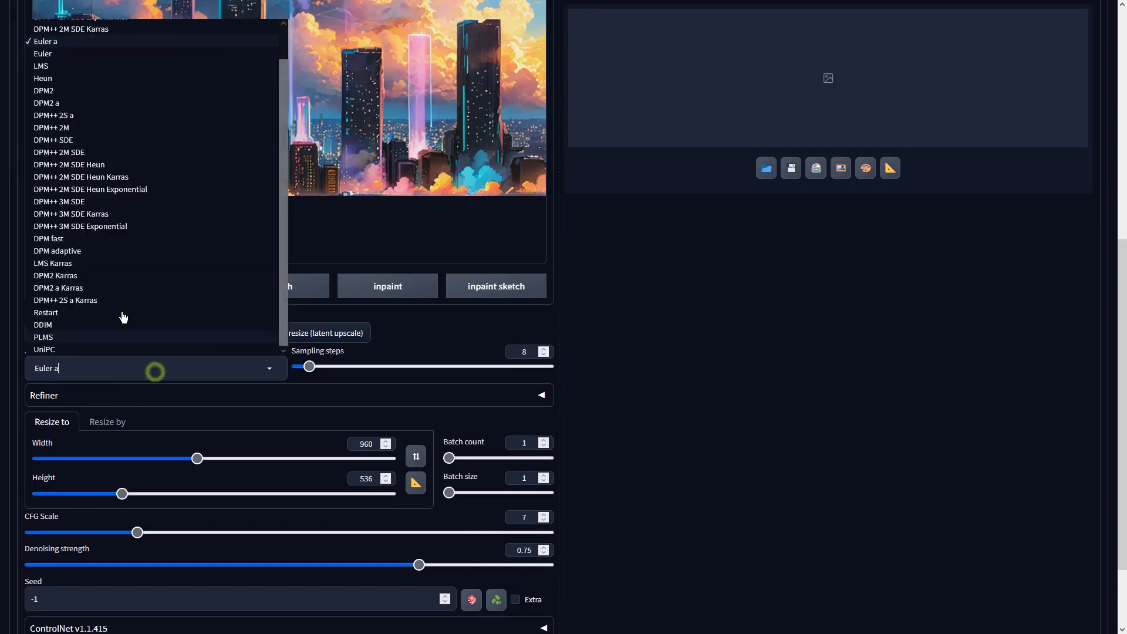
click(106, 141)
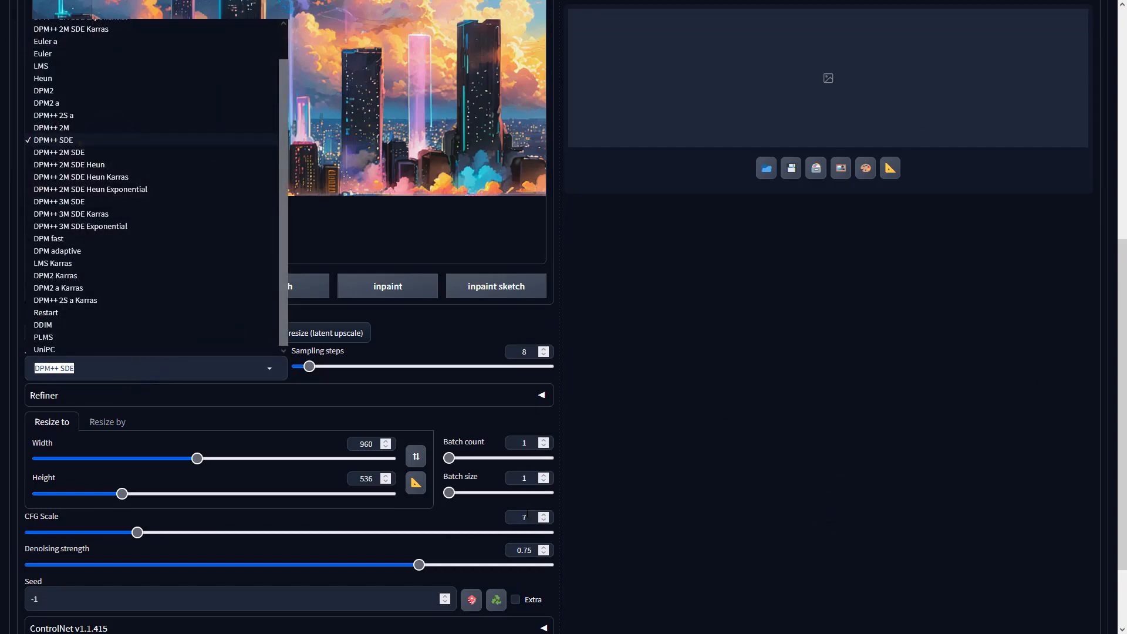
Generate img2img variations with a CFG scale of 2 and a batch count of 4.
drag(527, 516, 499, 509)
text(2)
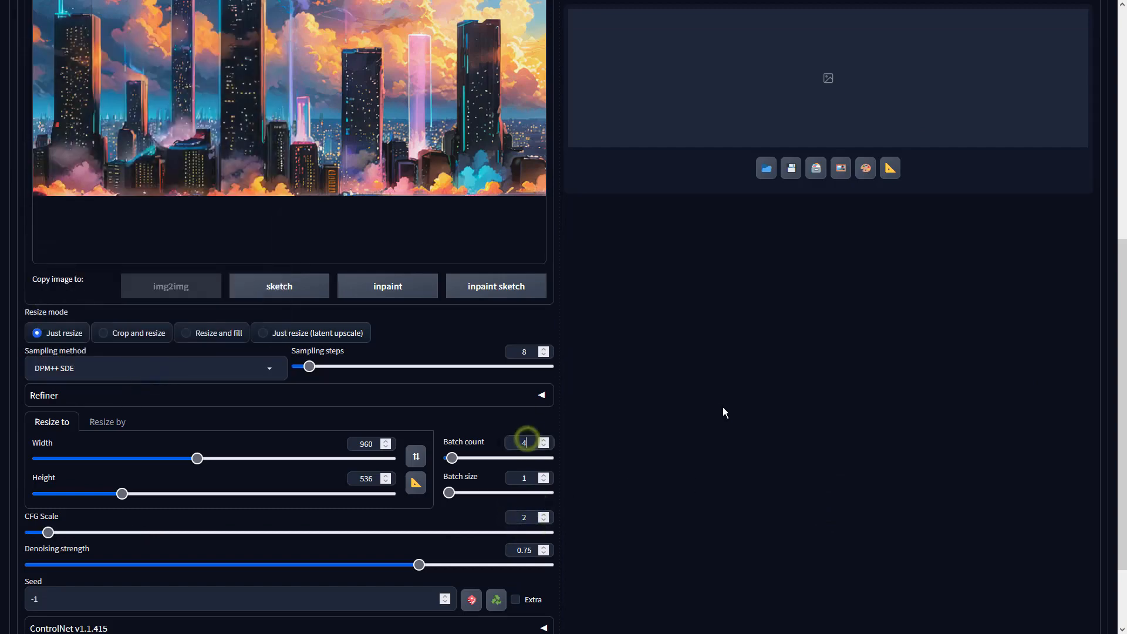
scroll(723, 407, up, 7)
click(1005, 105)
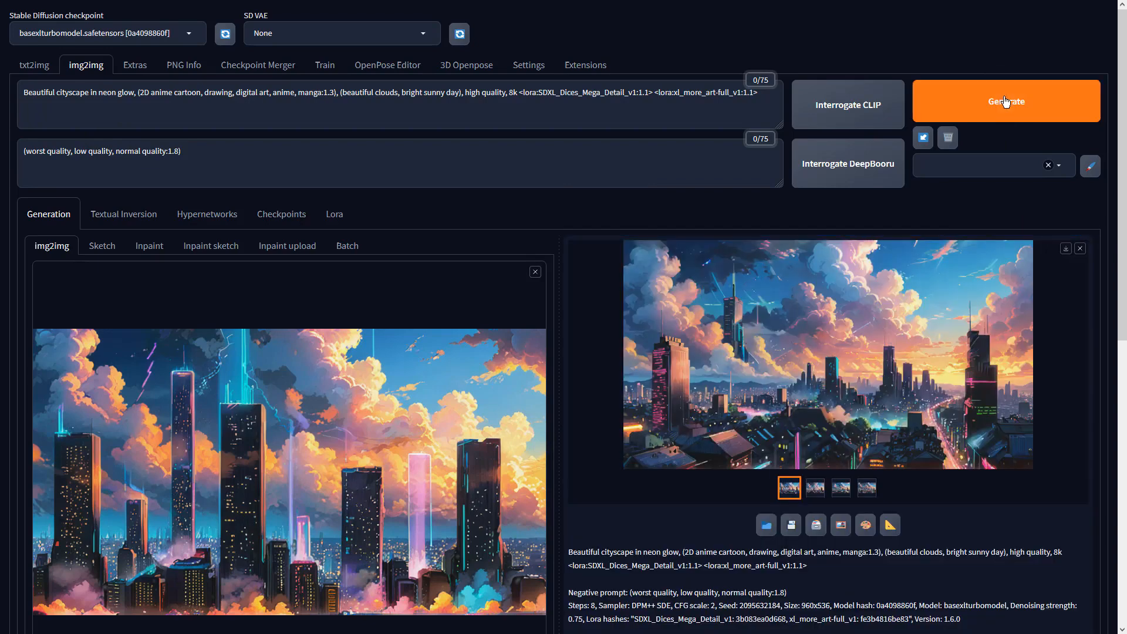
Examine the four img2img cityscape variations one after another at full size.
click(899, 348)
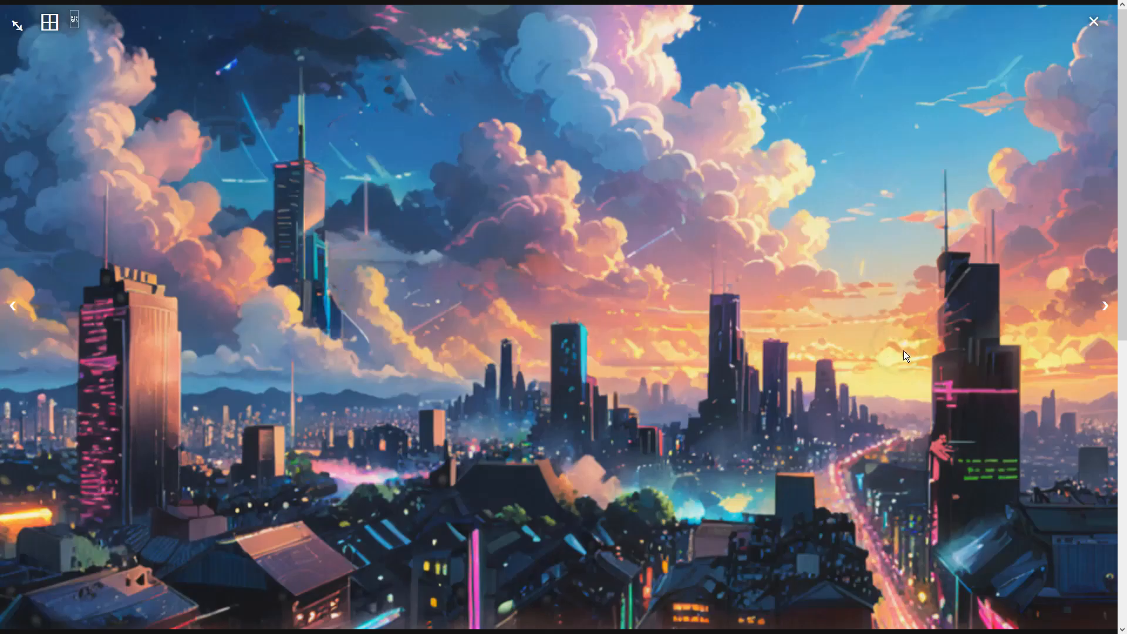
click(1105, 306)
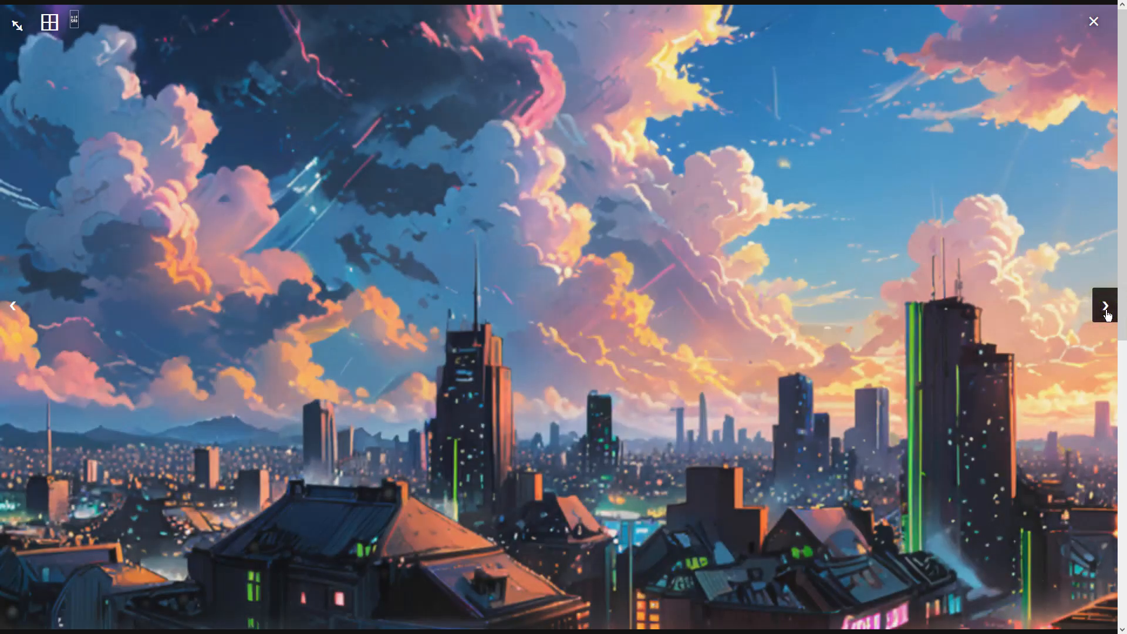
click(1107, 315)
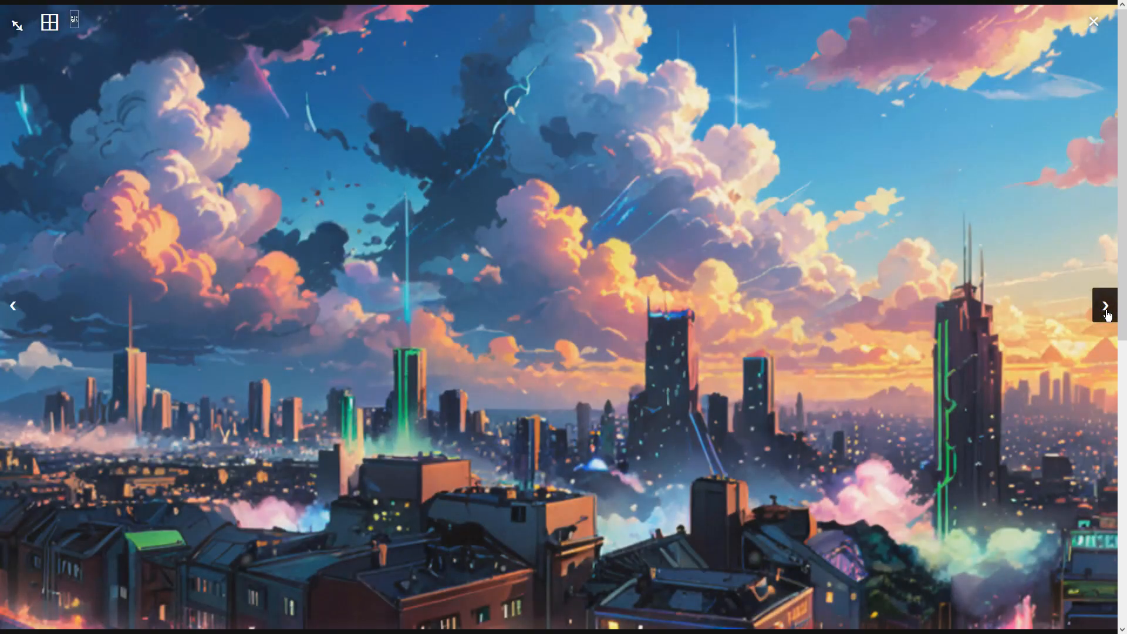
click(1107, 315)
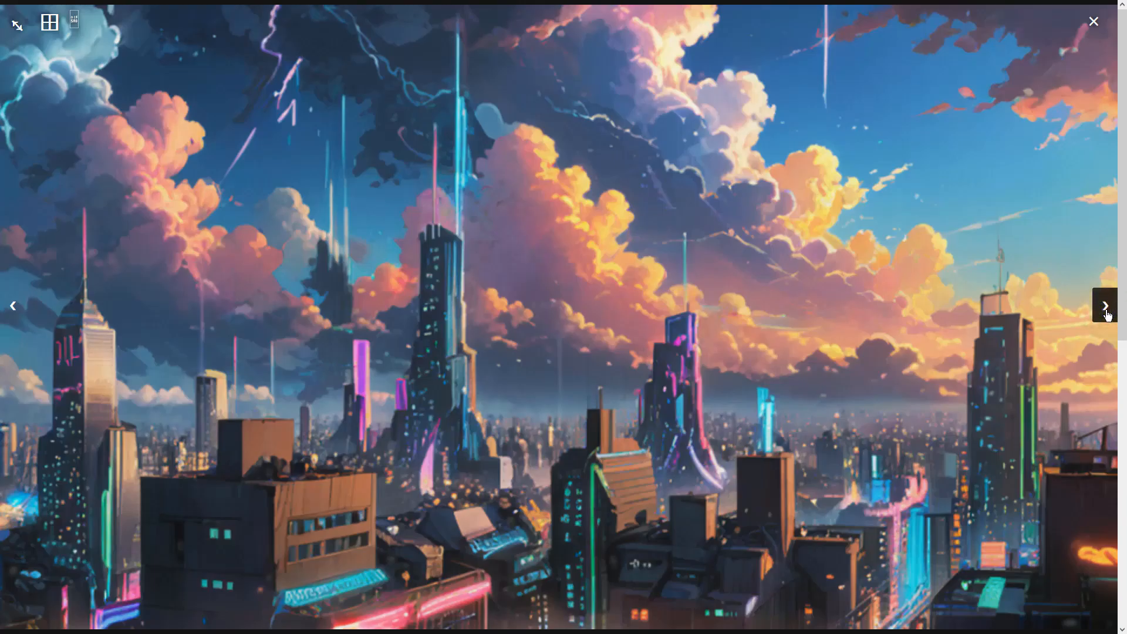
click(1107, 315)
click(1107, 315)
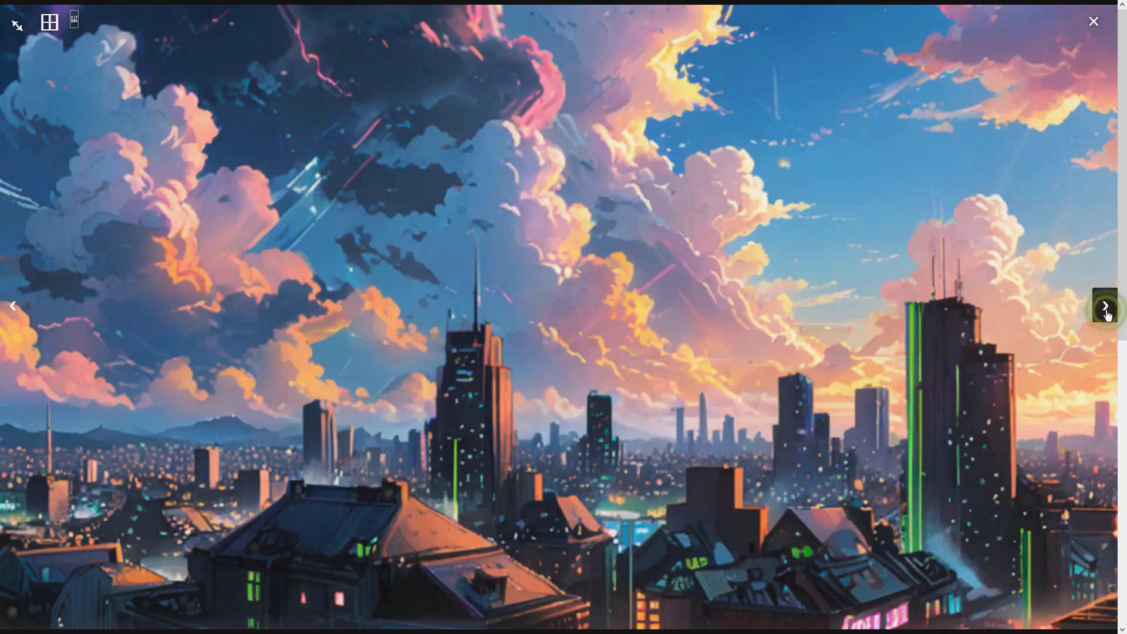
Send the second cityscape variation to Extras and process it with the 4x-UltraSharp upscaler at a resize factor of 1.
click(1021, 370)
click(891, 526)
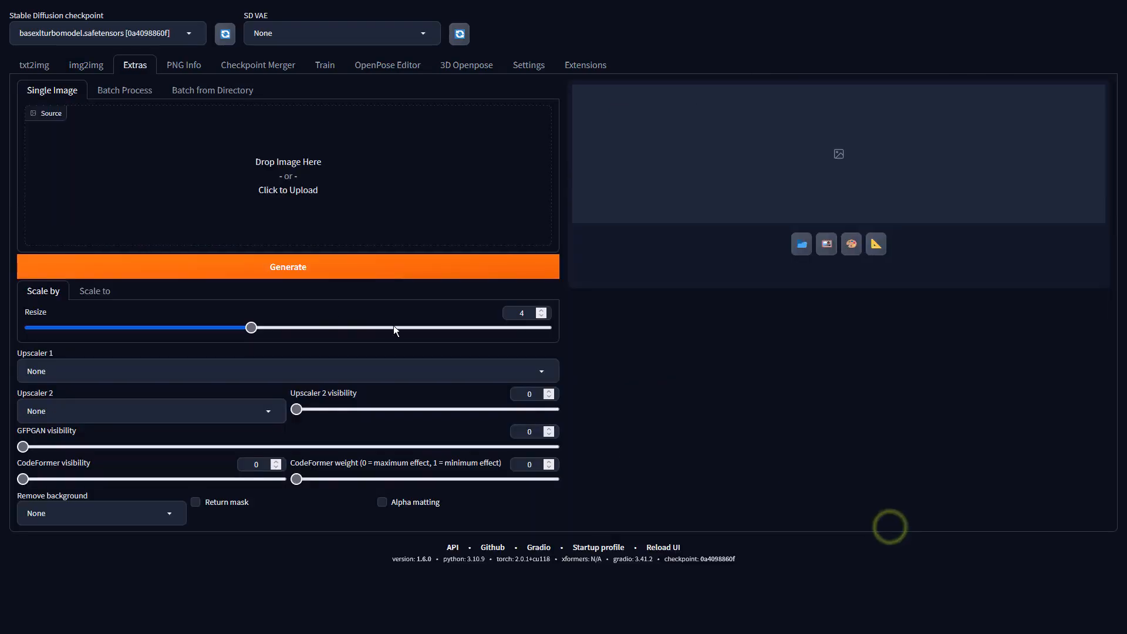
click(526, 315)
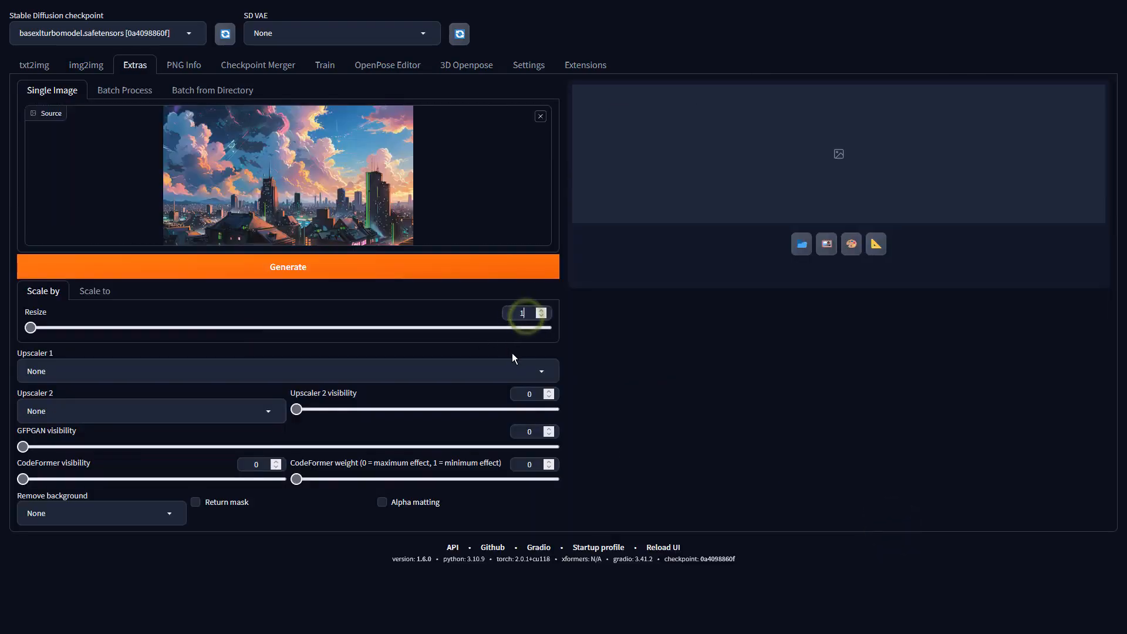
click(519, 367)
click(93, 281)
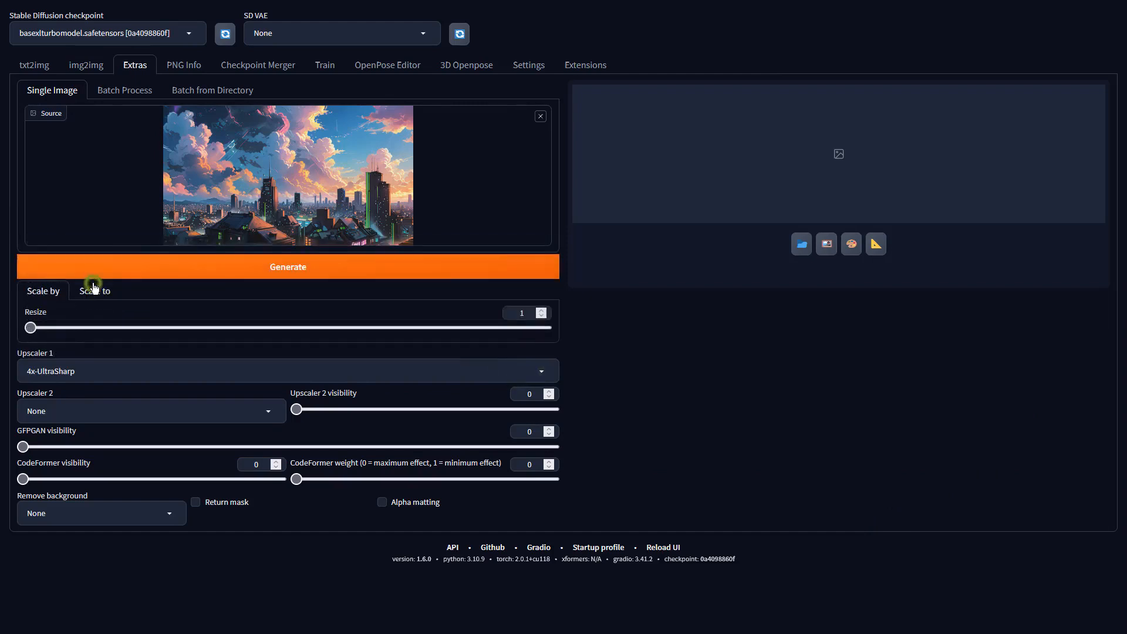
click(675, 339)
click(480, 256)
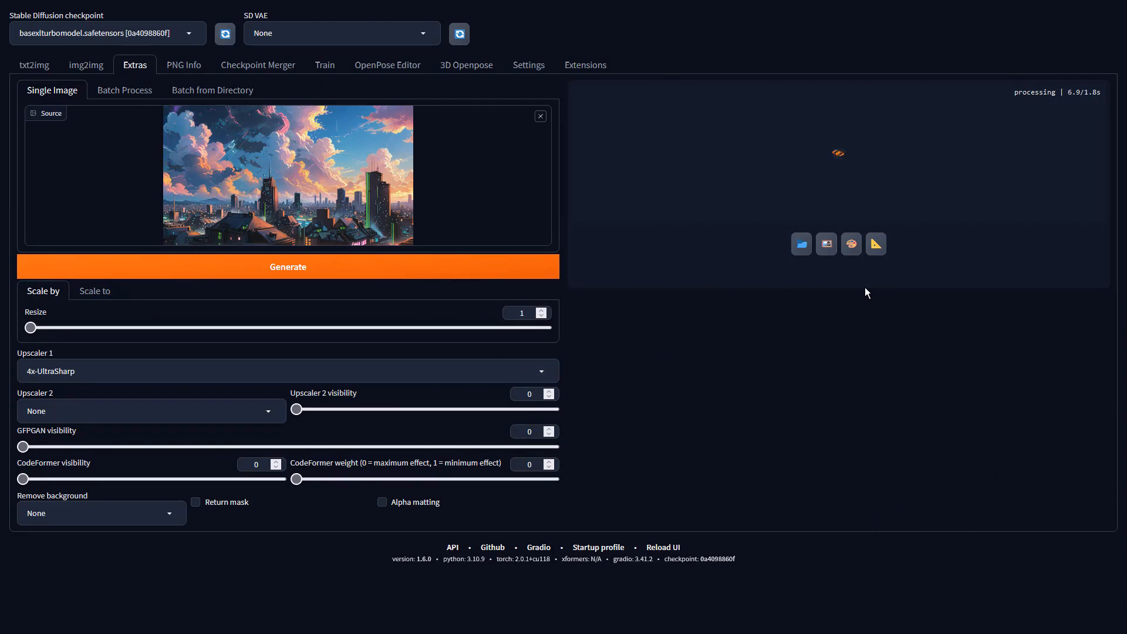
click(864, 291)
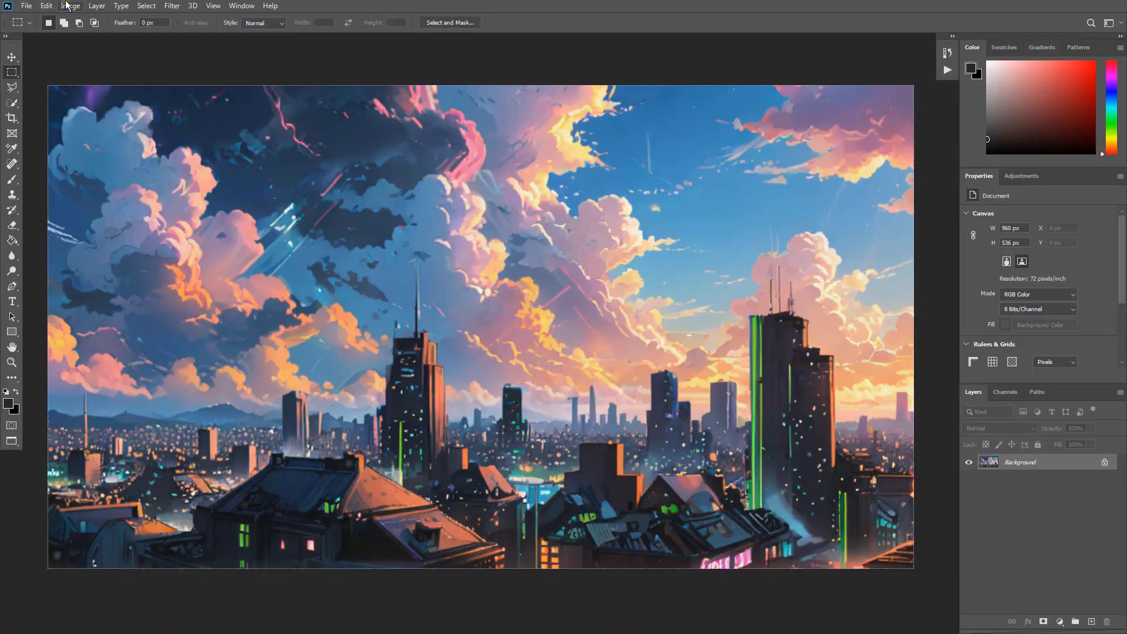
In Photoshop, apply a Vibrance adjustment to the cityscape image with vibrance +51 and saturation +27.
click(68, 6)
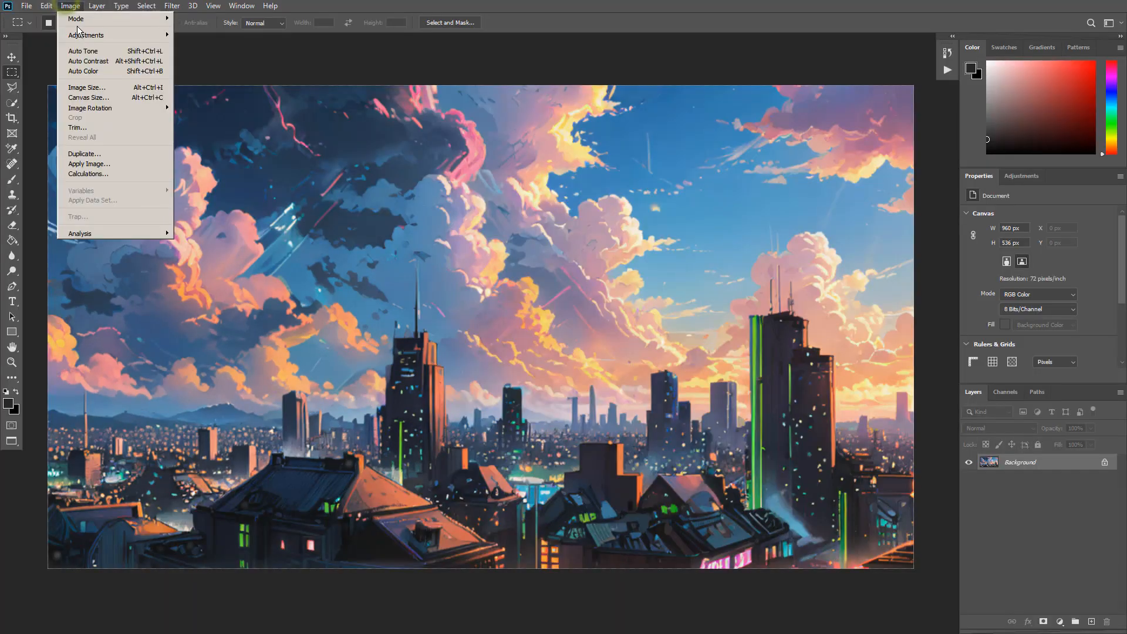
mouse_move(103, 35)
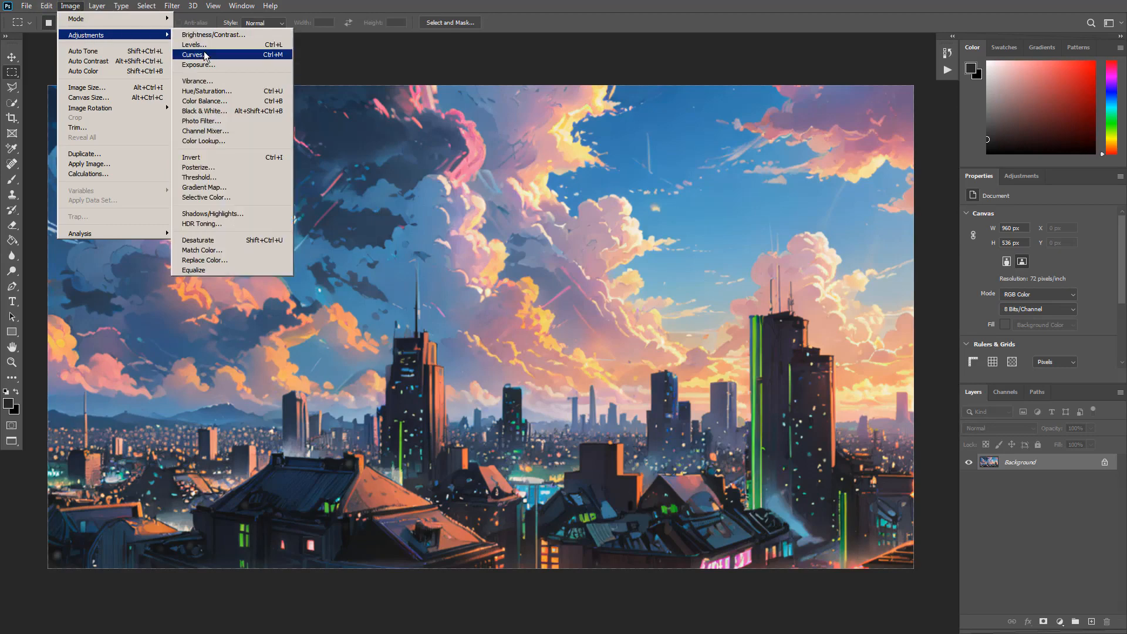
click(208, 78)
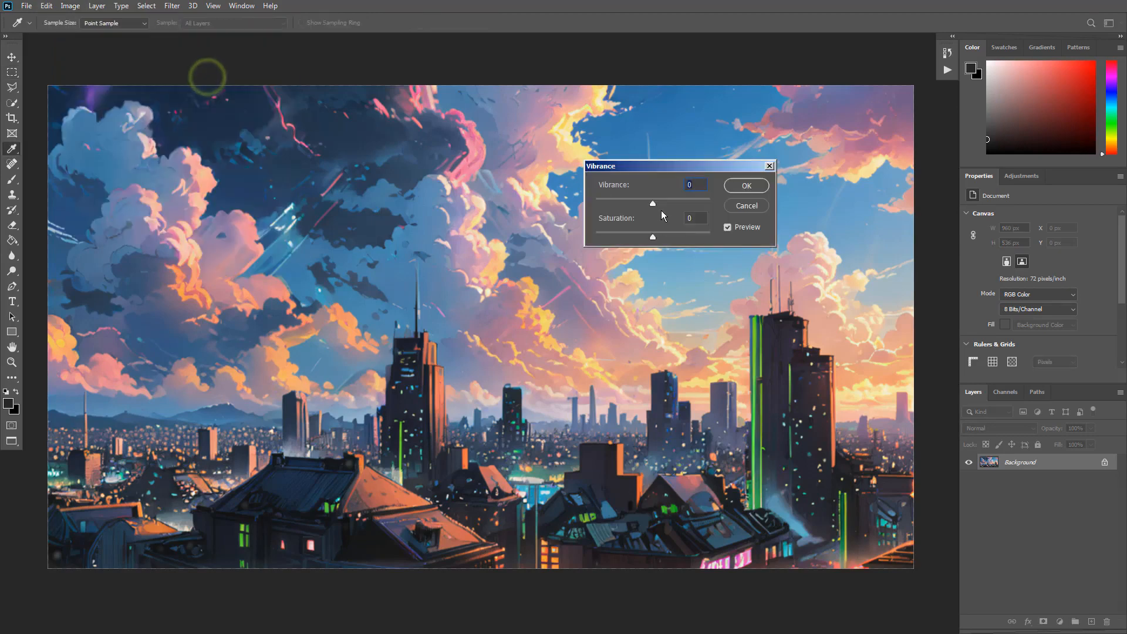
drag(652, 203, 712, 203)
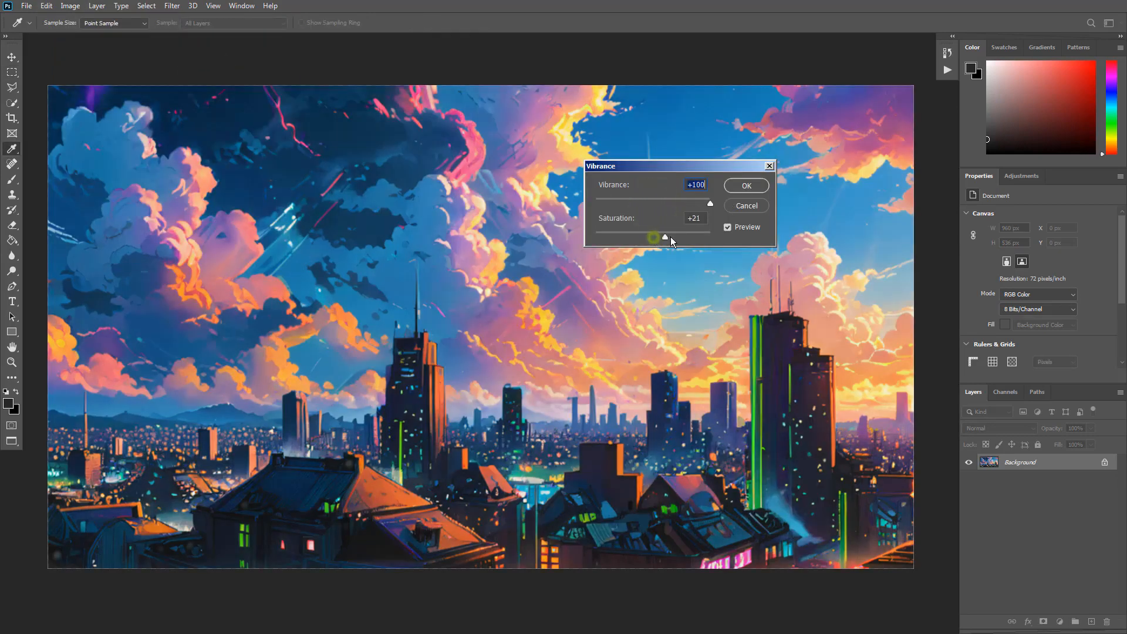
drag(672, 237, 661, 239)
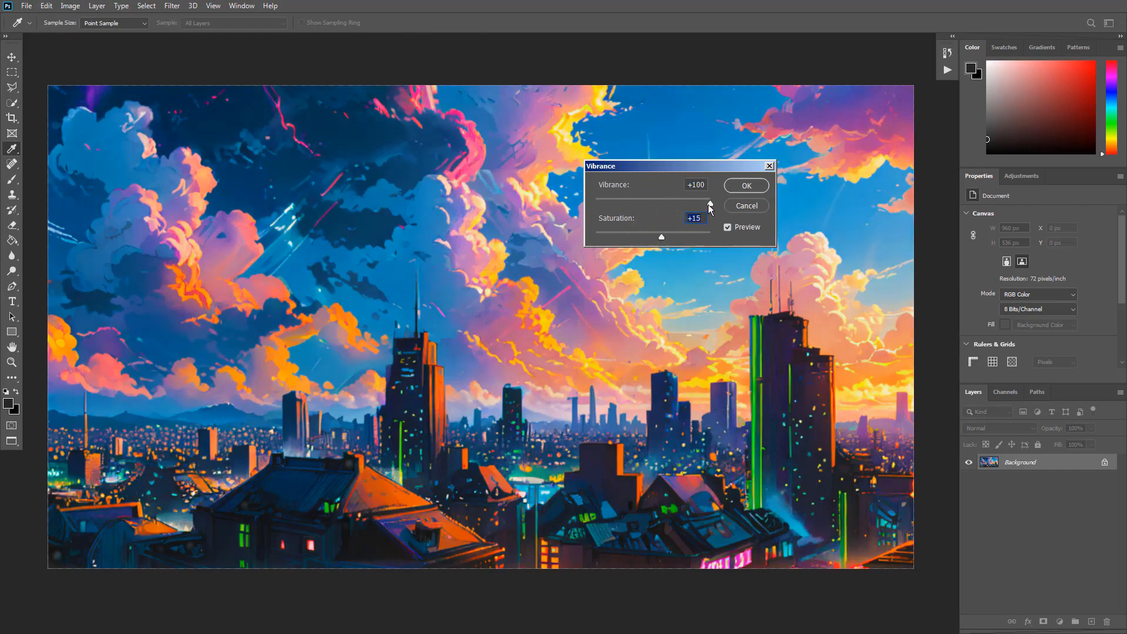
drag(710, 204, 668, 241)
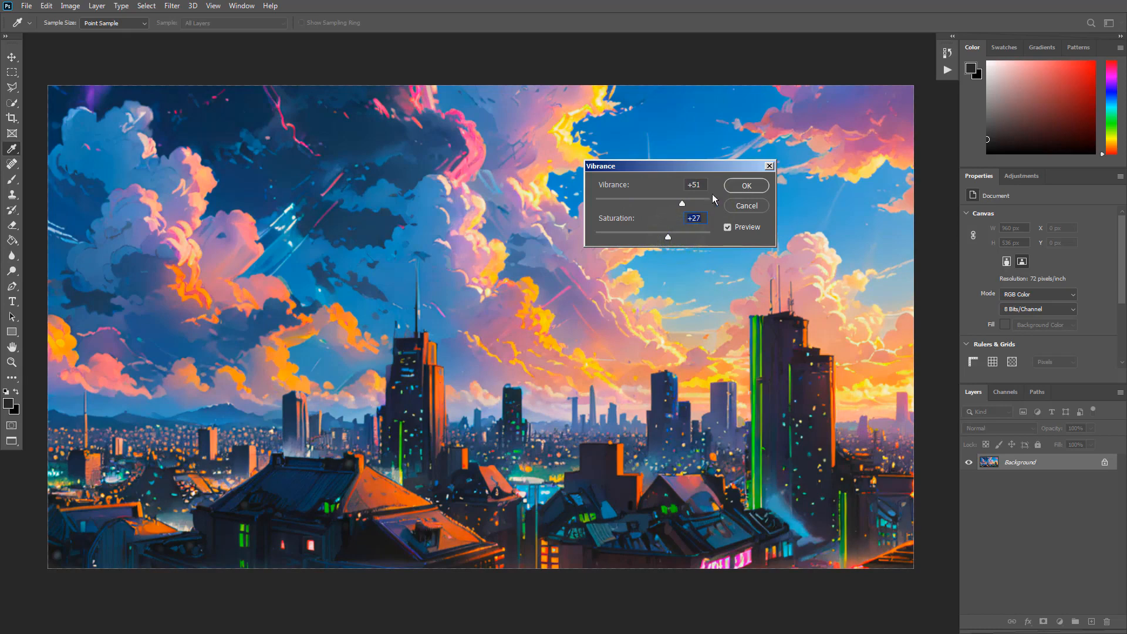
click(734, 184)
Apply Auto Contrast and Auto Tone to the cityscape image.
click(69, 8)
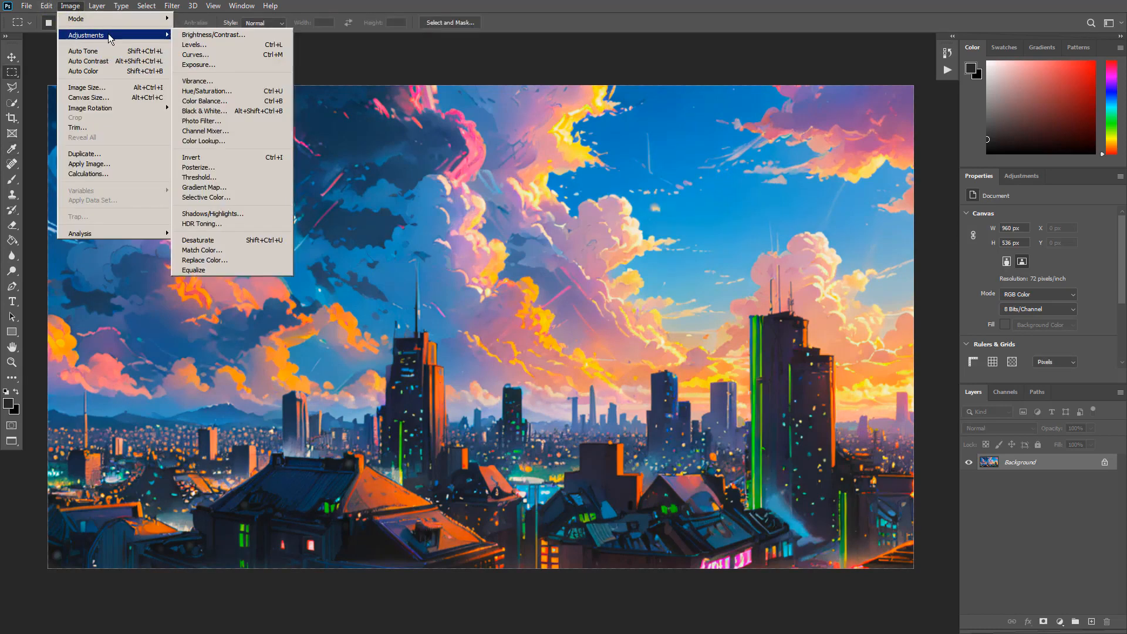
click(110, 61)
click(69, 6)
click(80, 51)
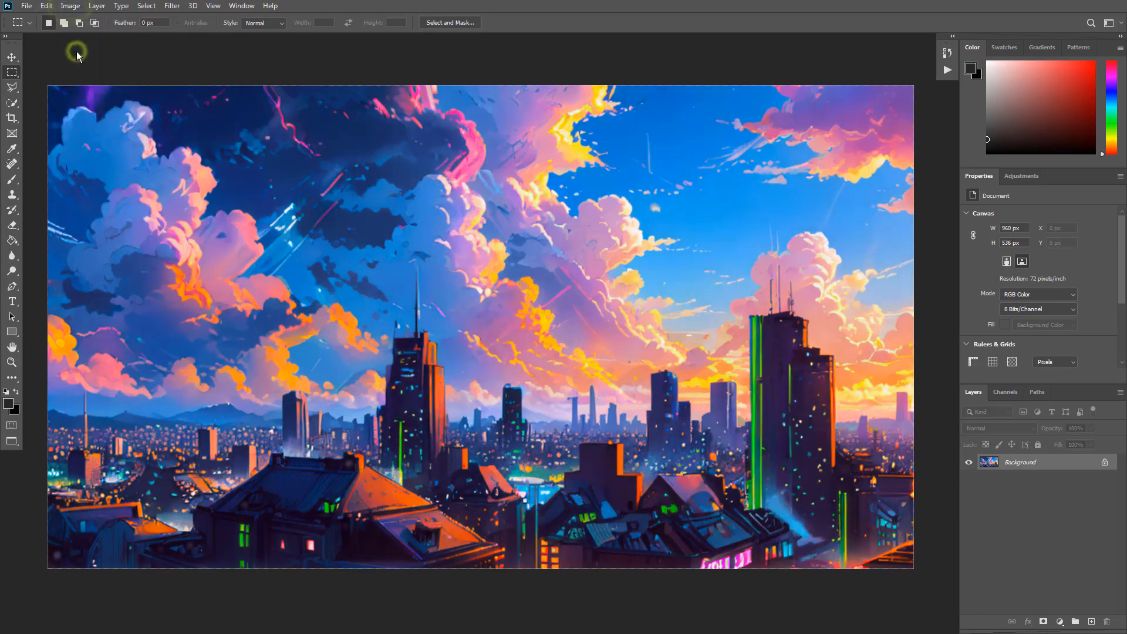
Try Auto Color on the cityscape image.
click(69, 6)
click(76, 71)
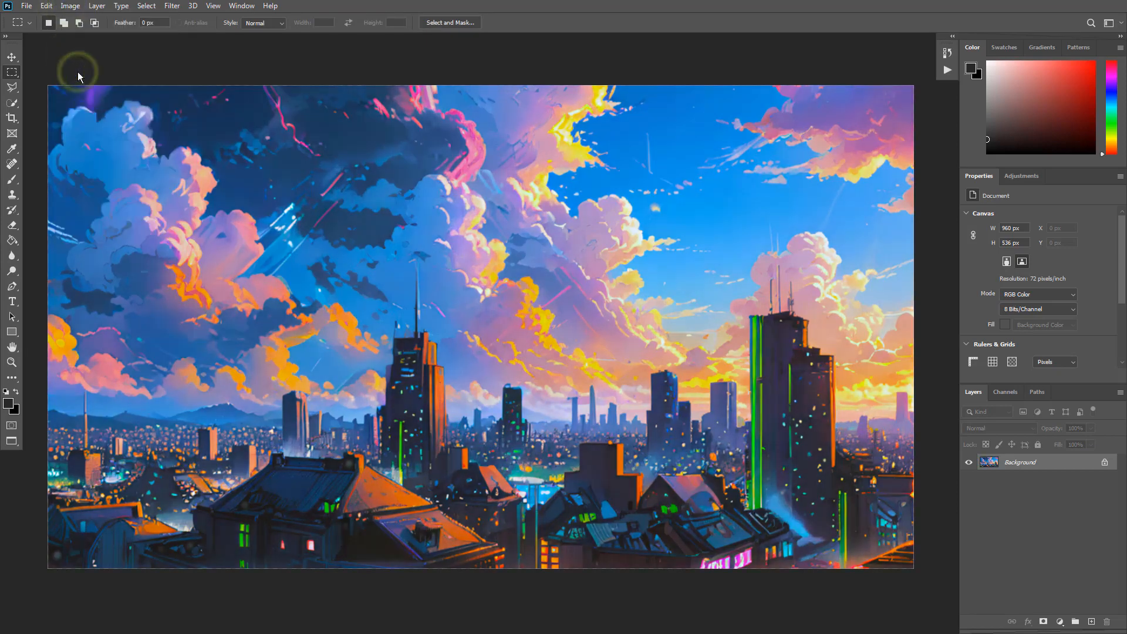
Darken the shadows of the cityscape image slightly with a Levels adjustment.
click(75, 5)
mouse_move(83, 30)
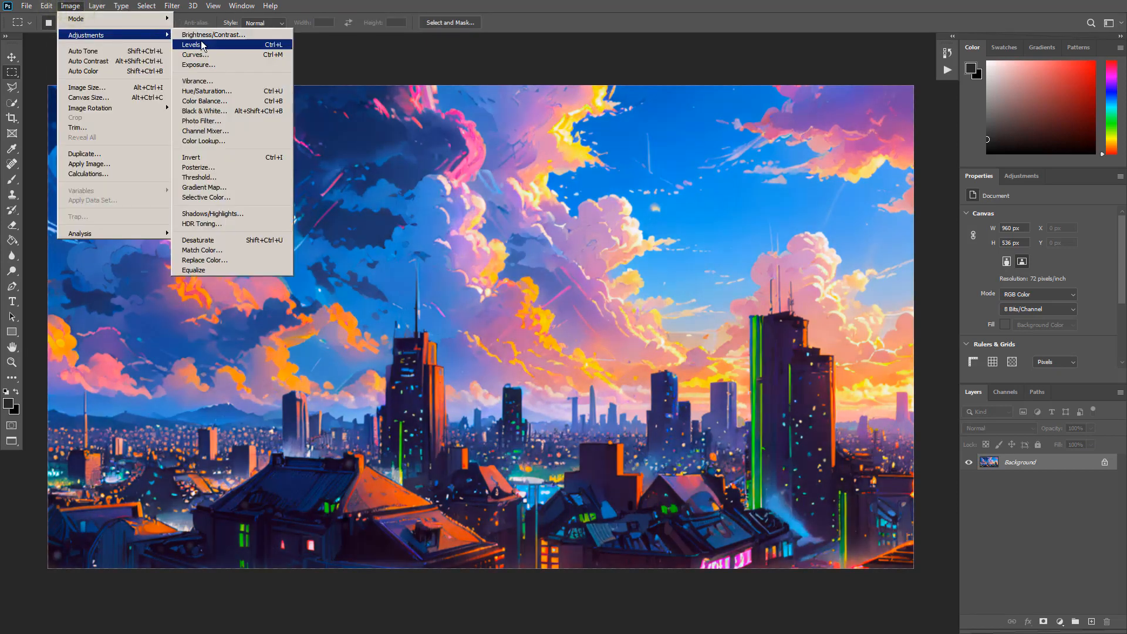
click(252, 41)
drag(720, 256, 730, 257)
click(830, 148)
key(m)
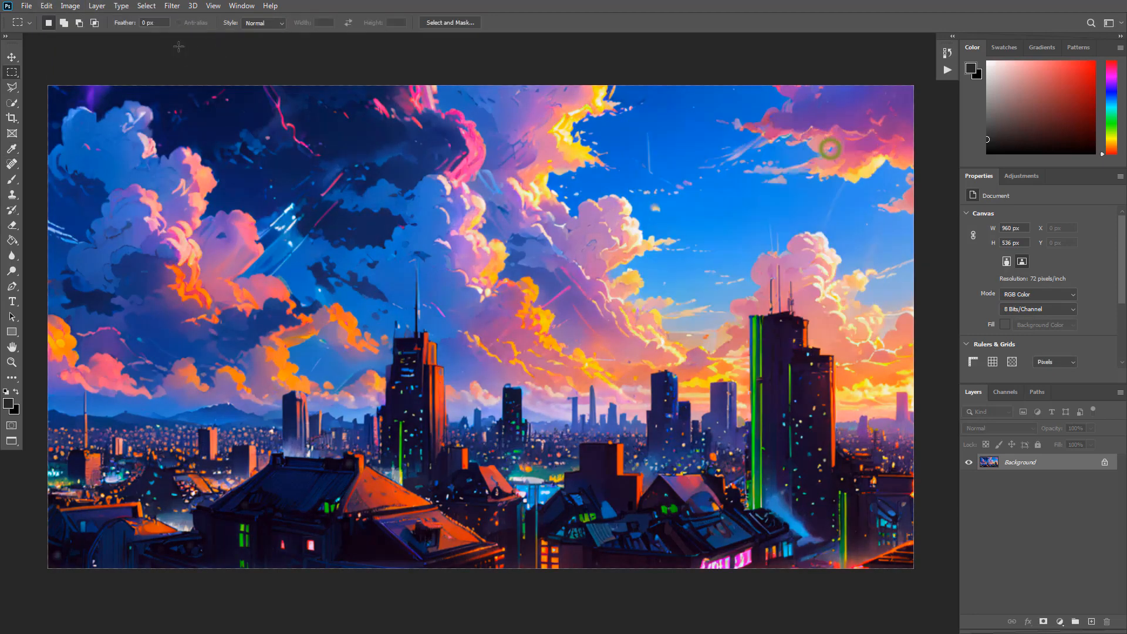
Apply an Exposure adjustment to the cityscape image with exposure +0.45 and offset -0.0020.
click(70, 6)
mouse_move(89, 35)
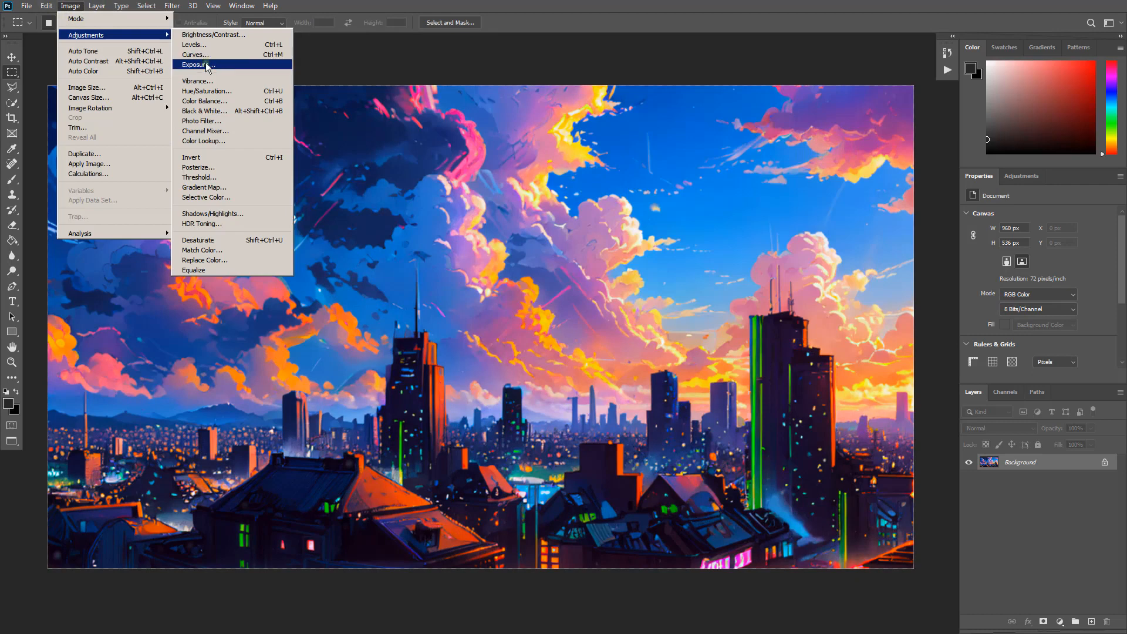
click(200, 64)
drag(776, 287, 780, 289)
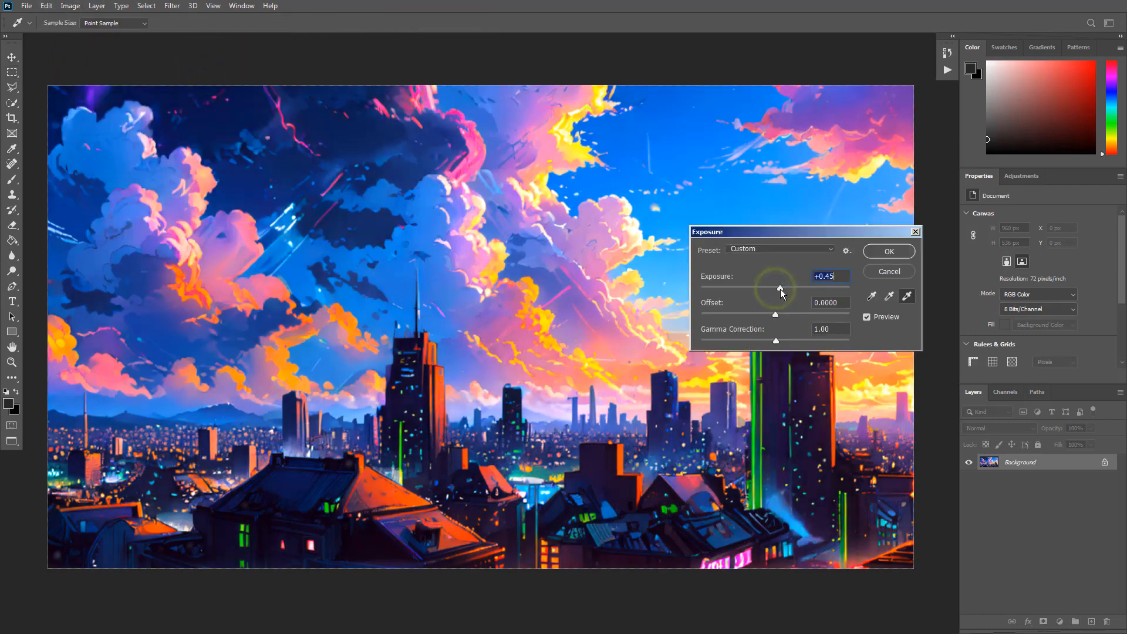
click(773, 313)
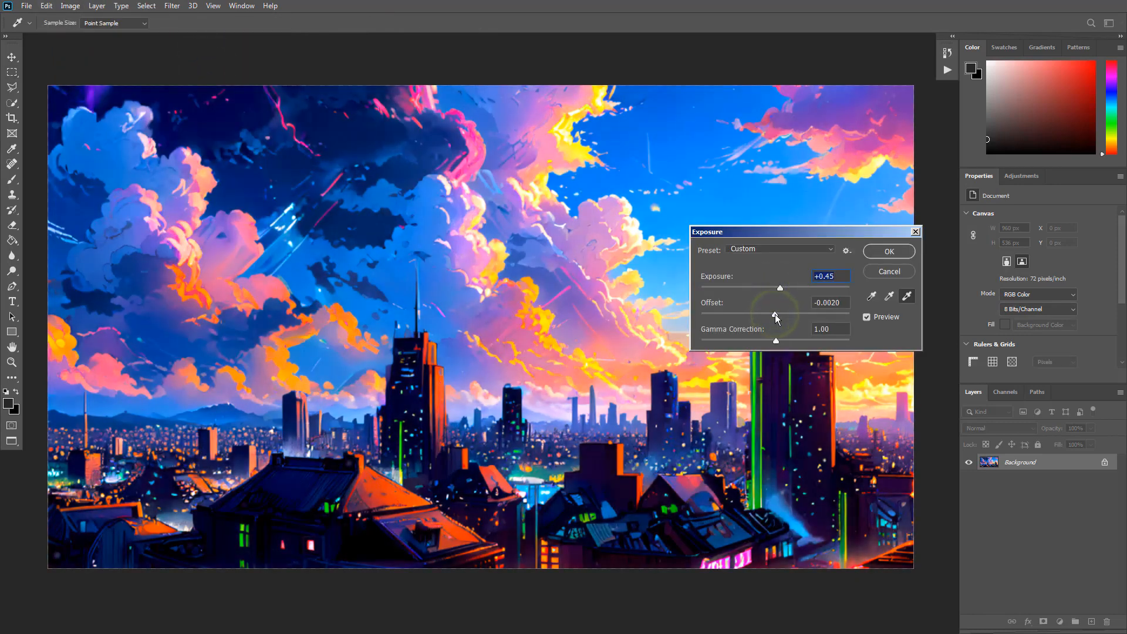
click(889, 251)
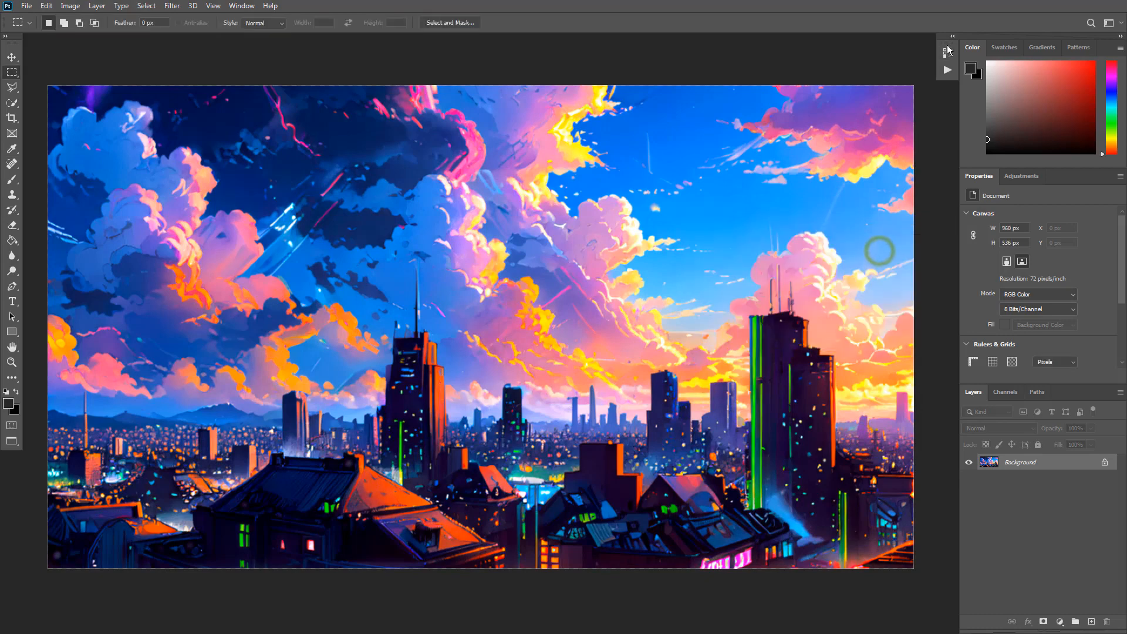
Compare the original 00001.png snapshot with the latest Exposure state in the history, ending on the adjusted version.
click(946, 51)
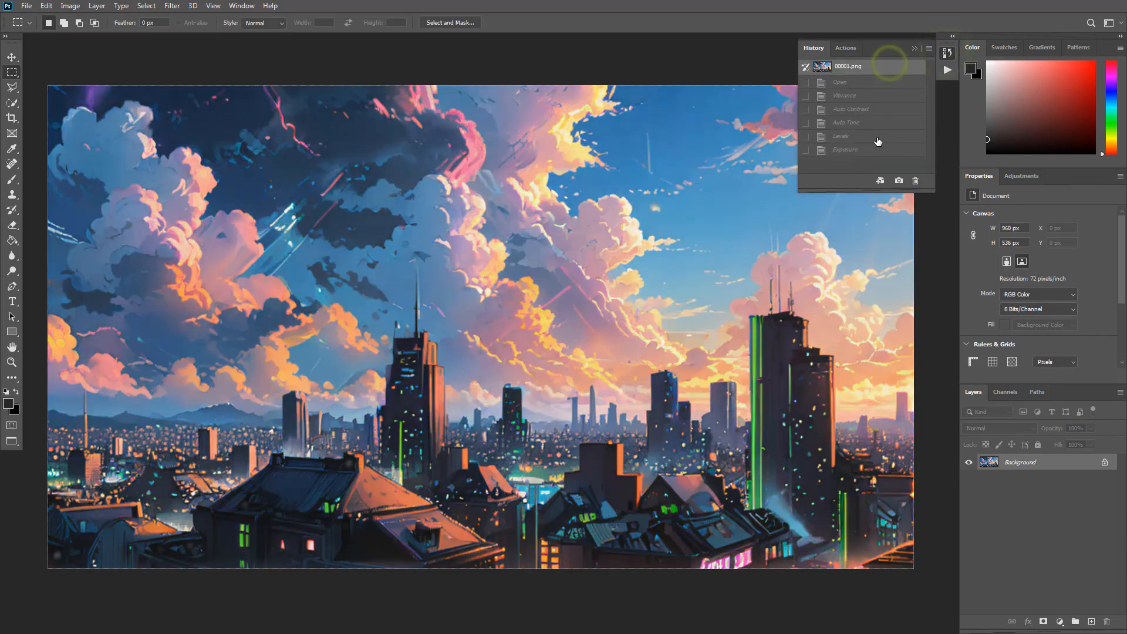
click(871, 148)
click(863, 66)
click(863, 150)
click(862, 65)
click(864, 150)
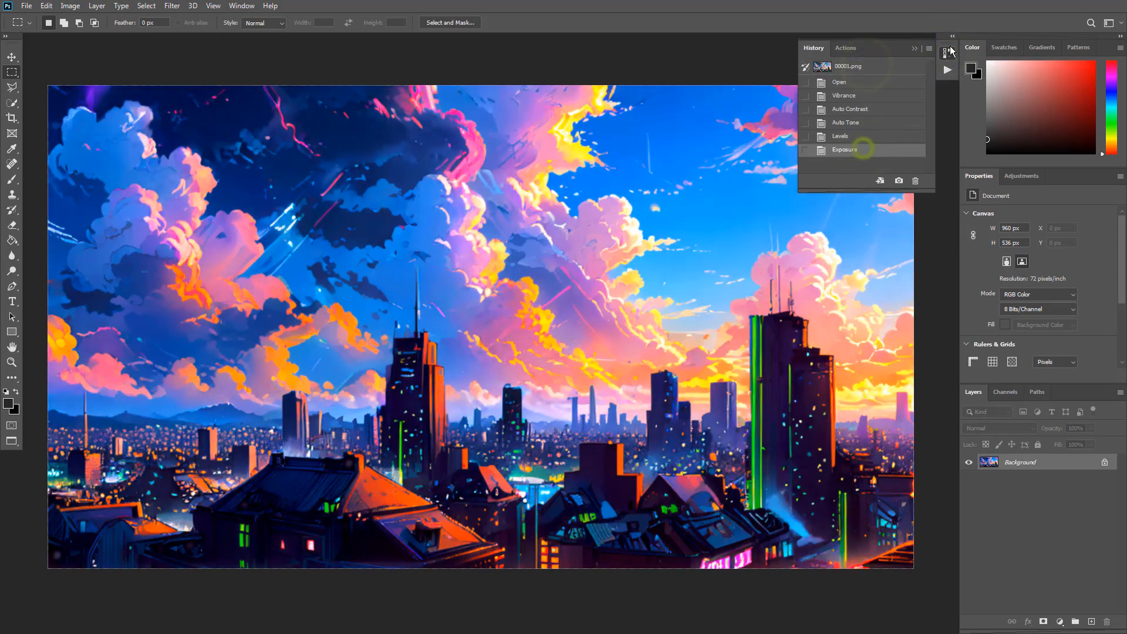
click(947, 53)
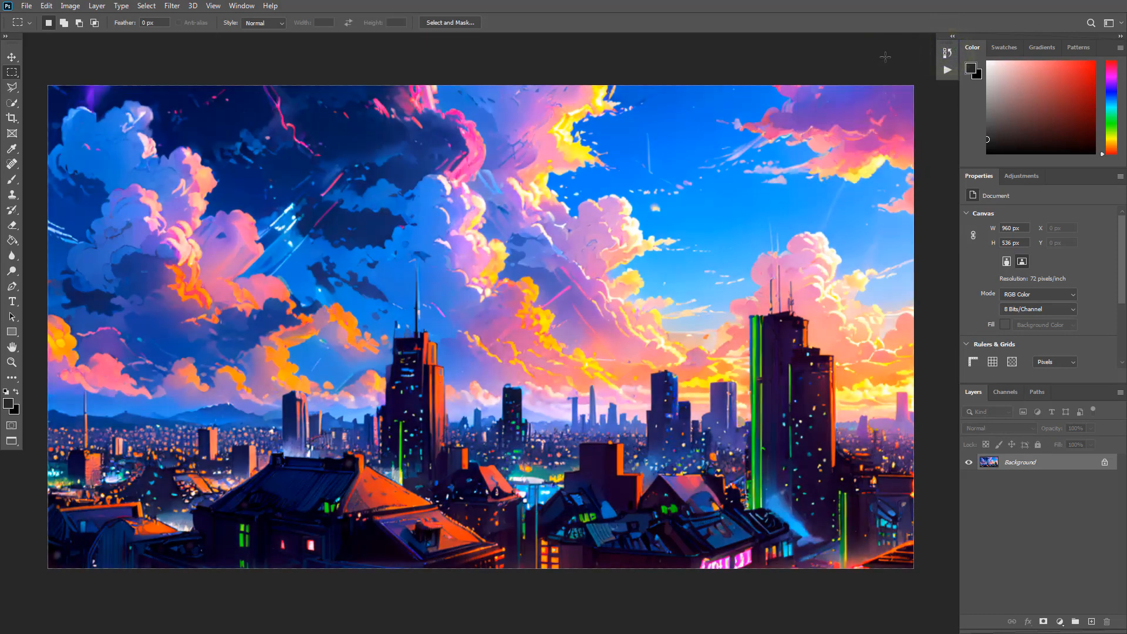